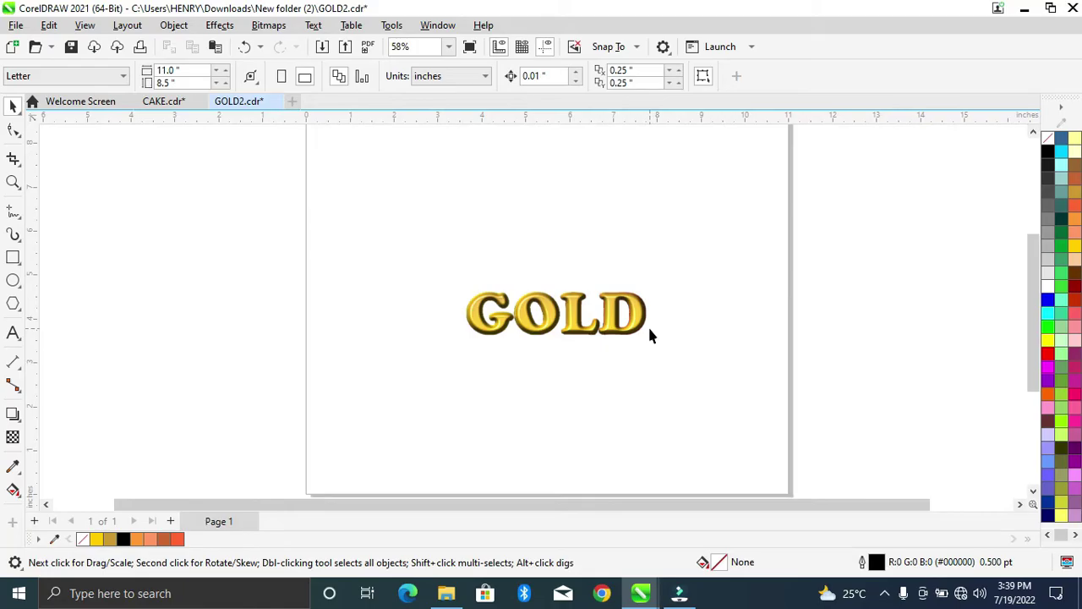
- Drag the gold GOLD sample image left so it sits over the page's left edge
left_click(569, 319)
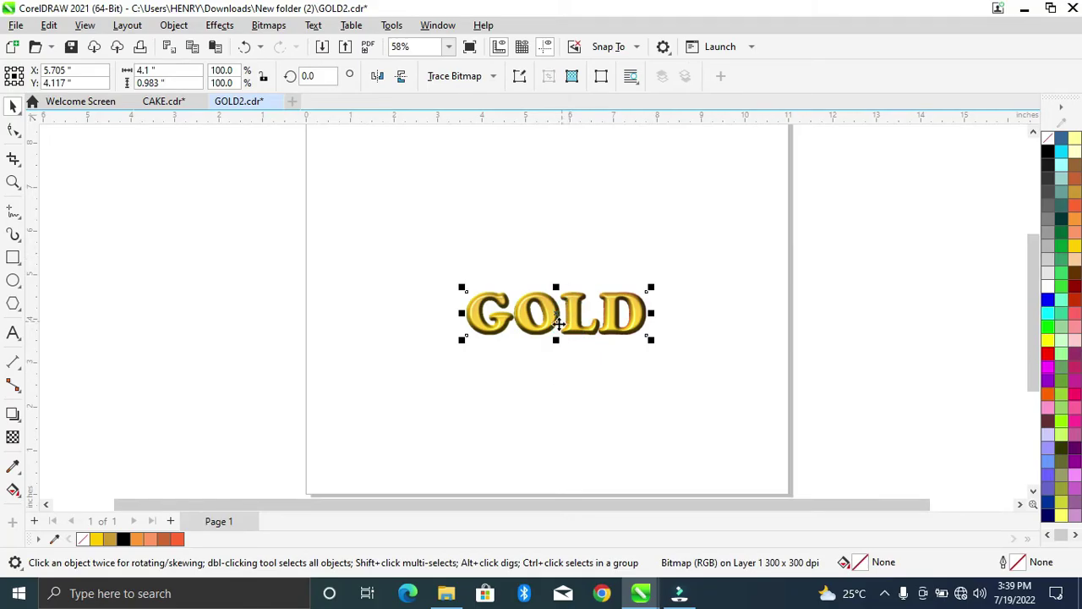
left_click_drag(553, 313, 274, 274)
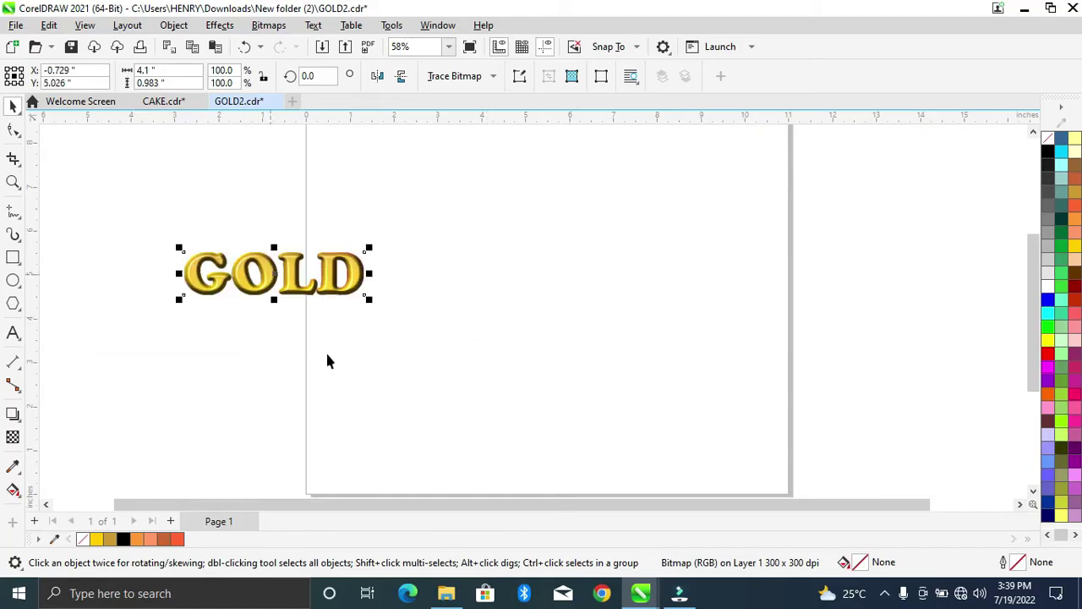
left_click(13, 333)
- Add a large black Cooper Black GOLD text (94.407 pt) and nudge its duplicate downward
left_click(481, 304)
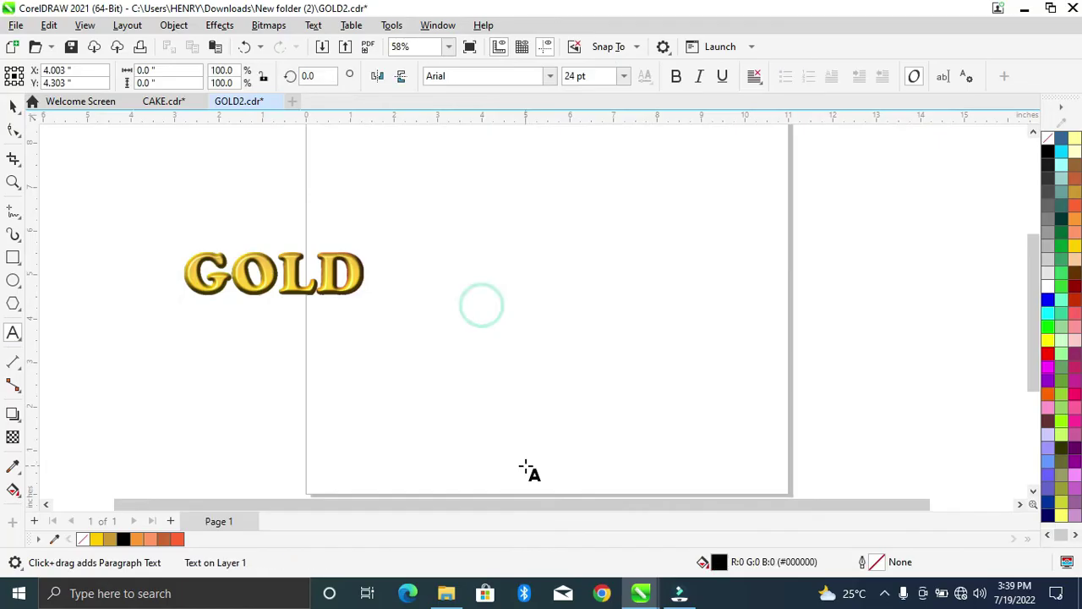
type("GOLD")
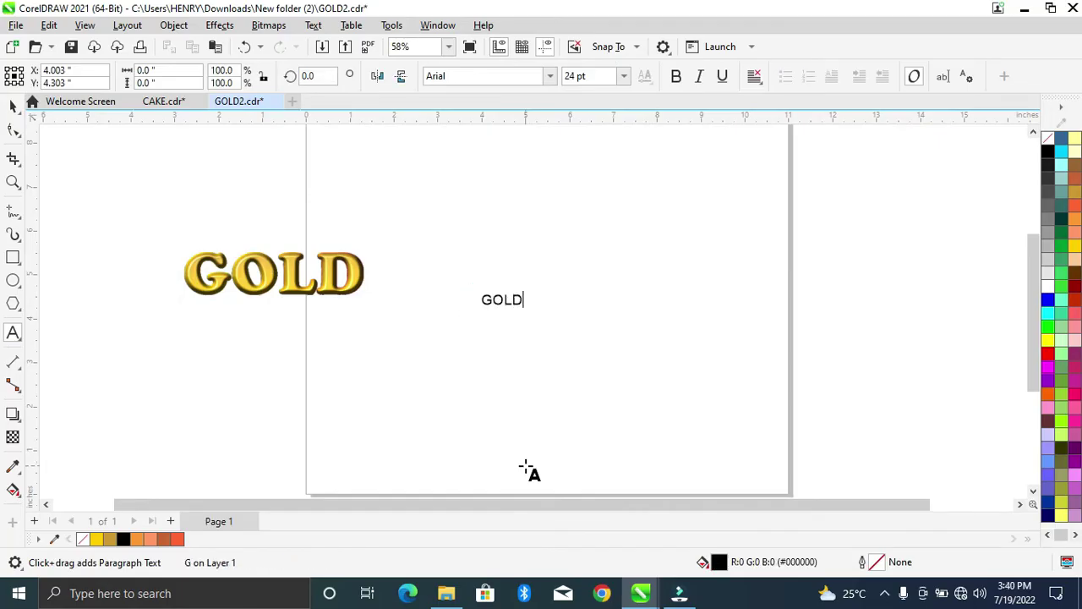
key("ctrl+space")
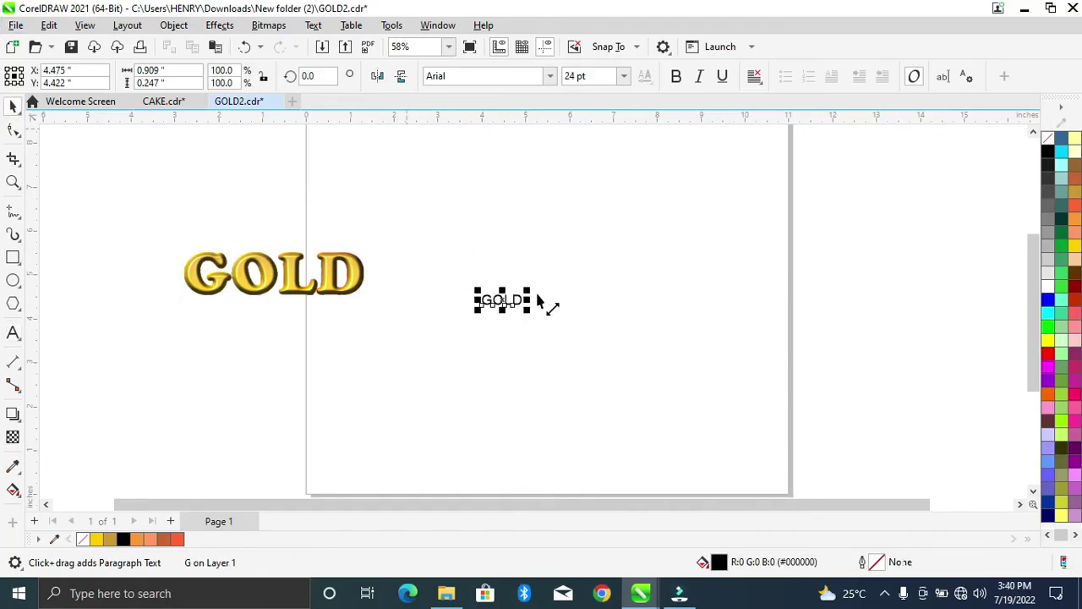
left_click_drag(535, 295, 633, 217)
left_click(550, 76)
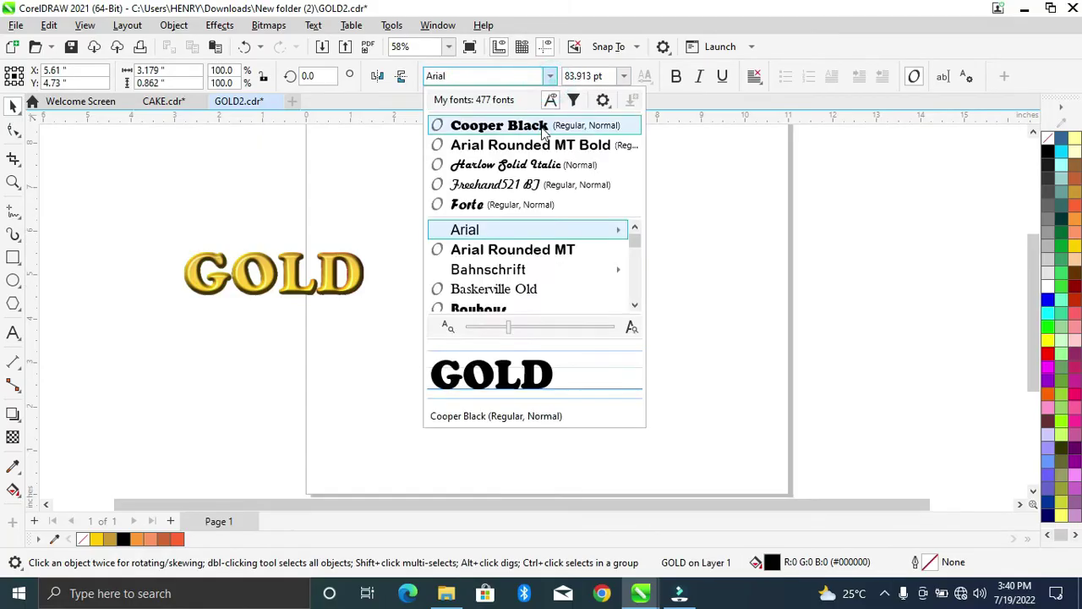
left_click(499, 125)
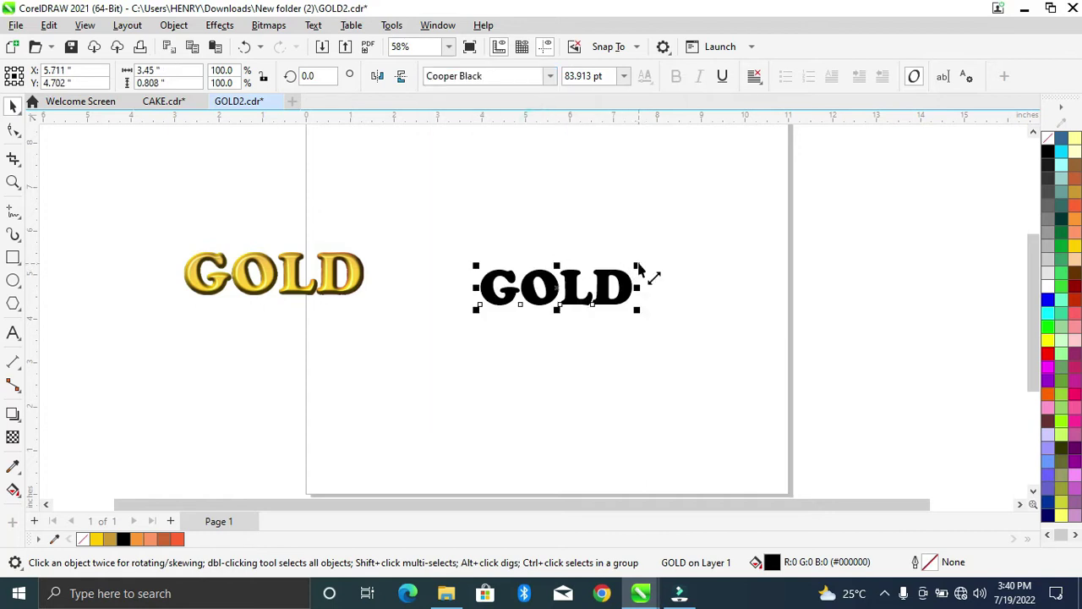
left_click_drag(640, 267, 658, 251)
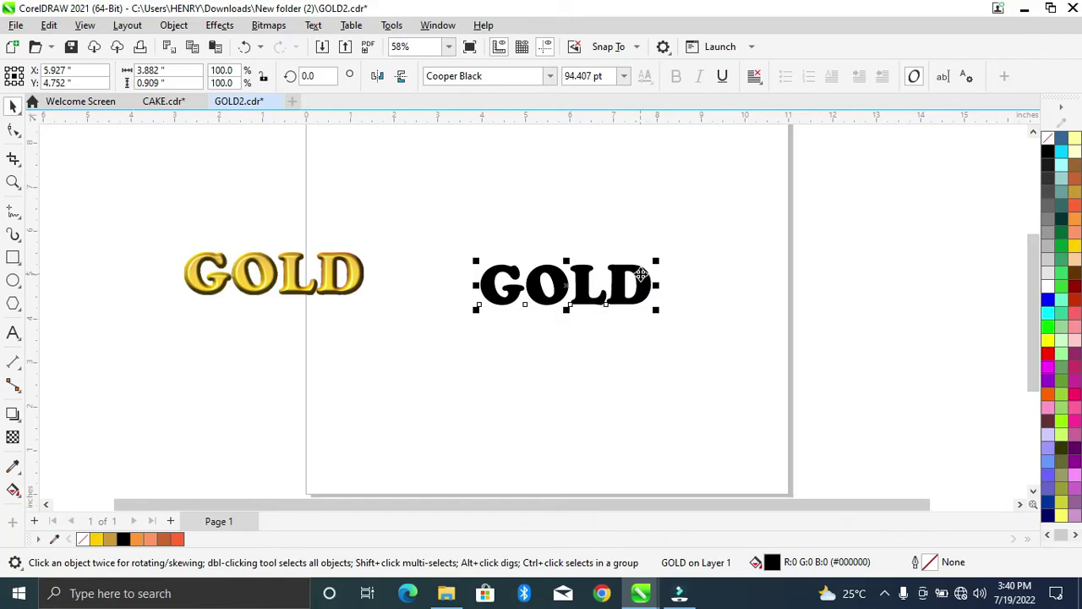
key("Down")
key("Down")
key("Down")
key("Down")
key("Down")
key("Down")
key("Down")
key("Down")
key("Down")
key("Down")
key("Down")
key("Down")
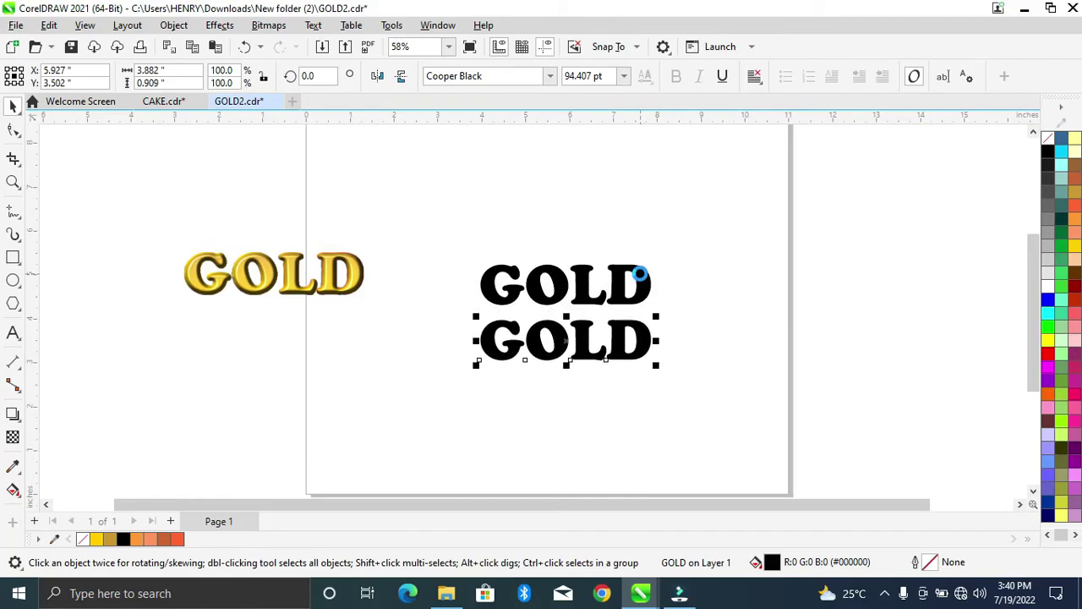
key("Down")
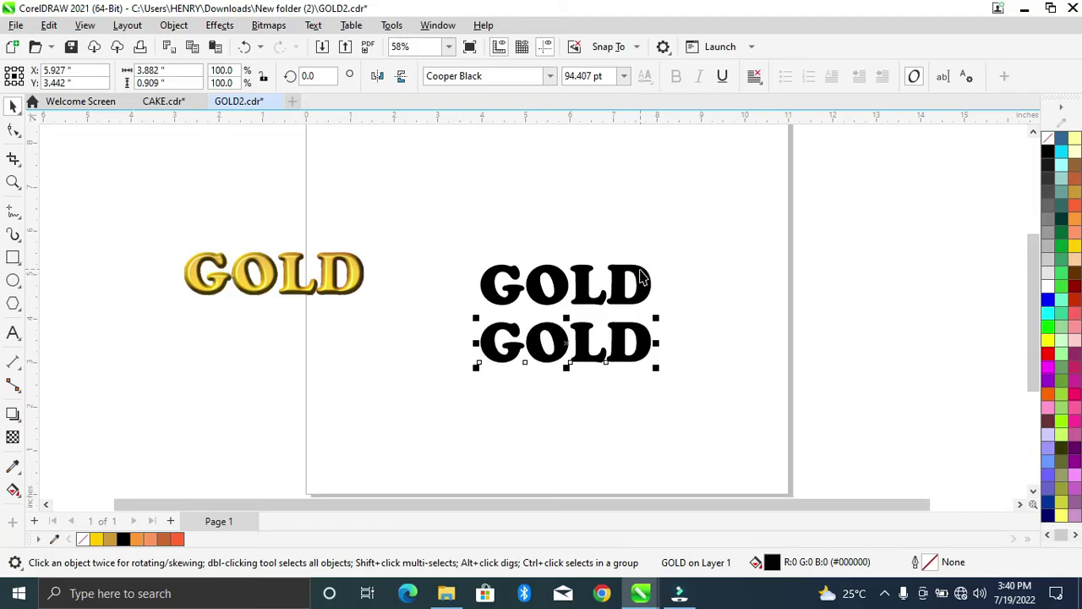
- Fill the upper GOLD text with the Gold swatch (#CC9933)
left_click(641, 279)
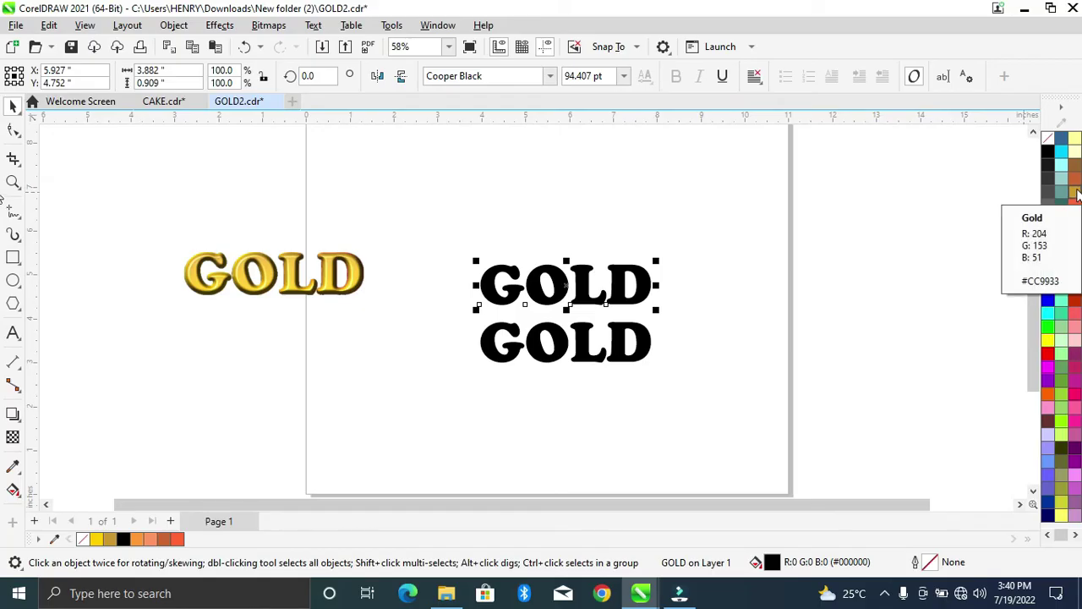
left_click(1075, 191)
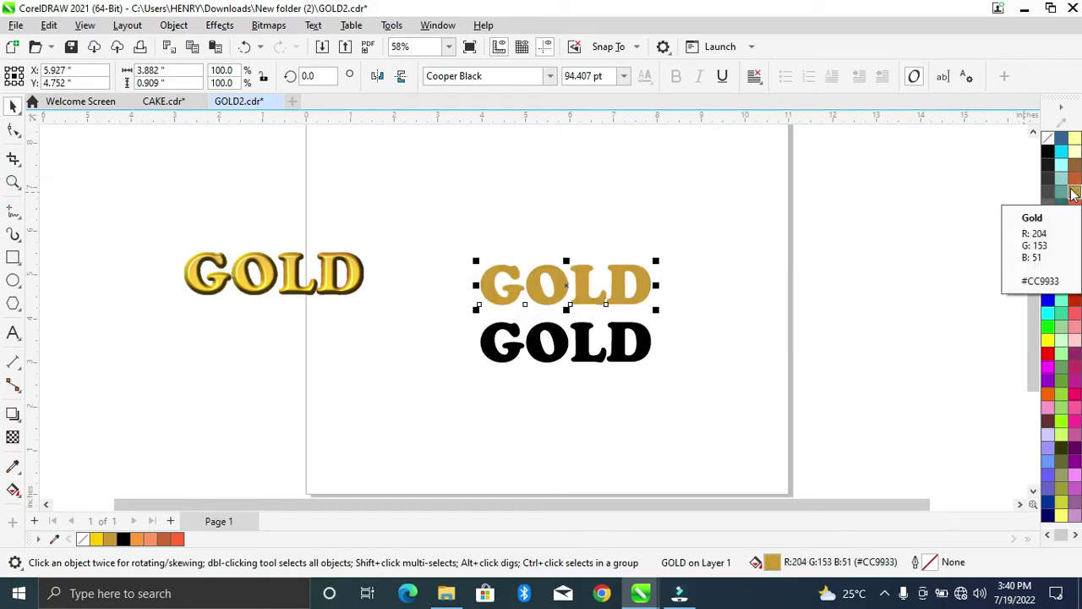
- Apply a vertical linear fountain fill to the upper GOLD ending in yellow, then select the lower GOLD
left_click(14, 490)
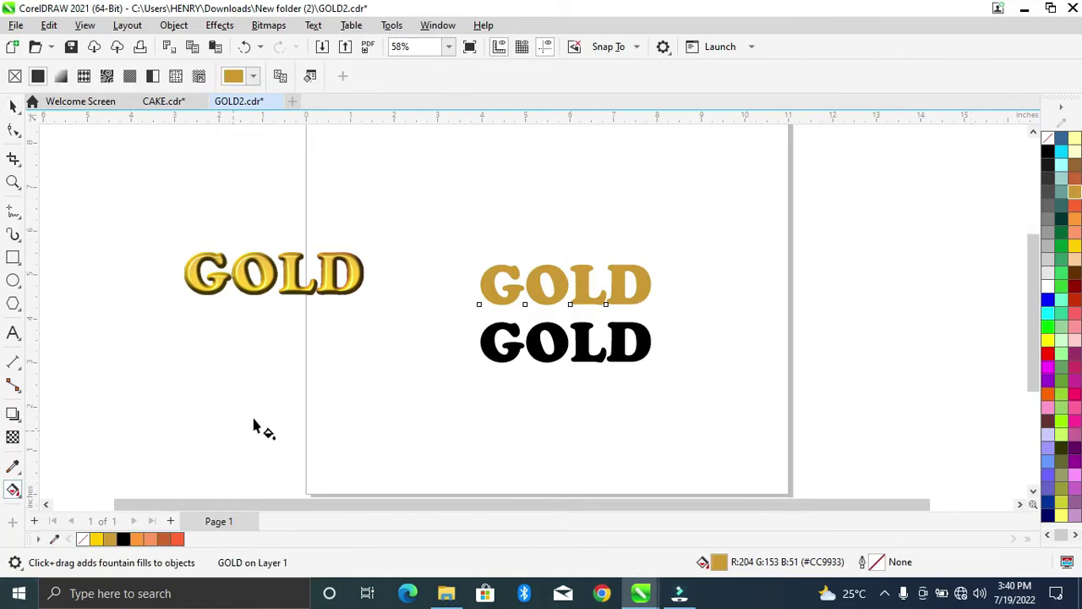
left_click_drag(575, 270, 576, 317)
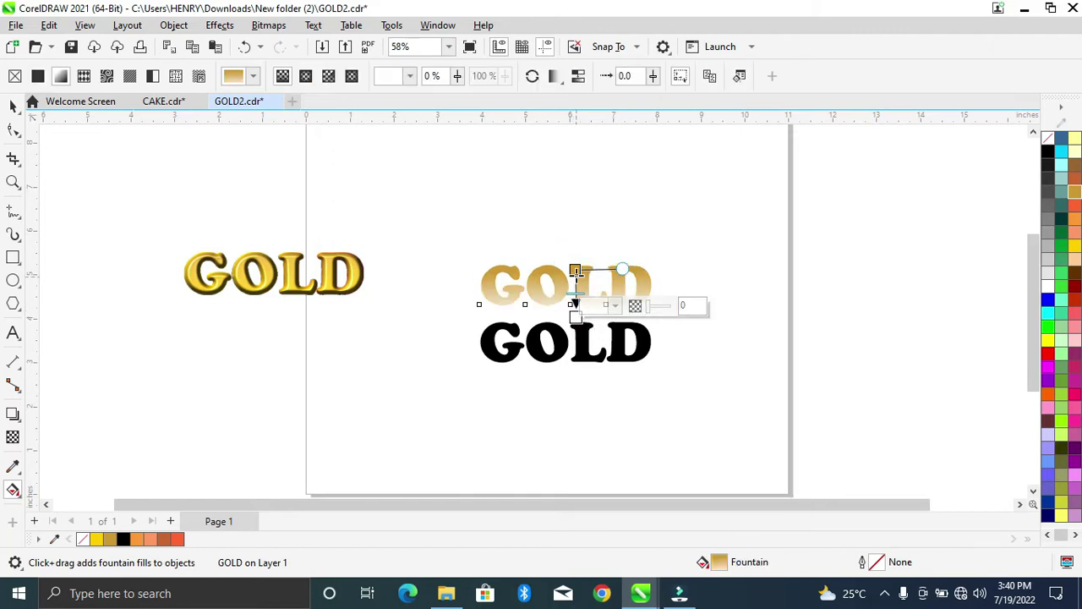
left_click(575, 269)
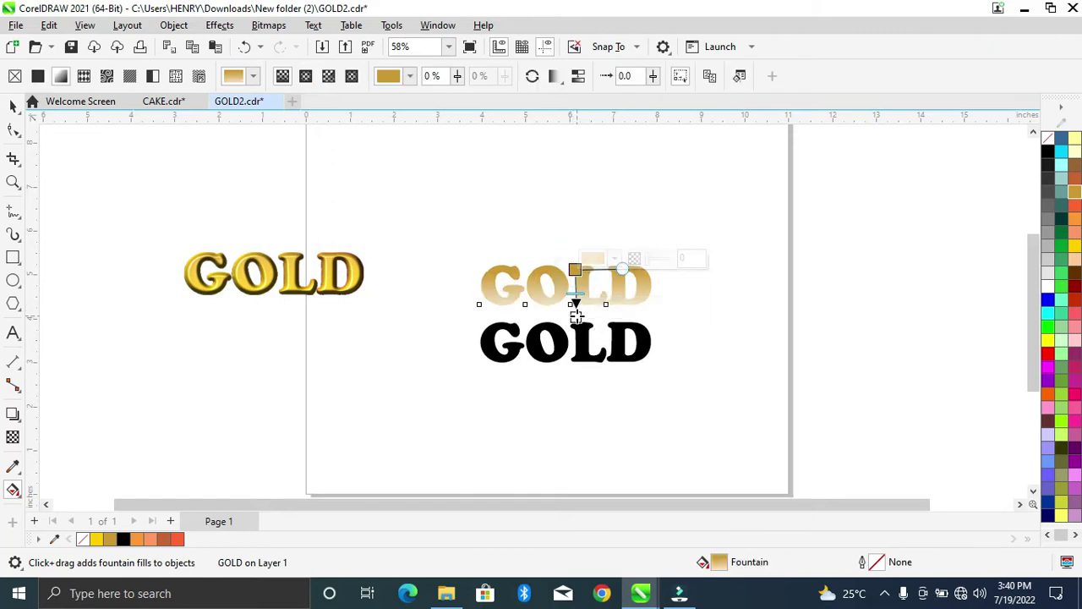
left_click(576, 317)
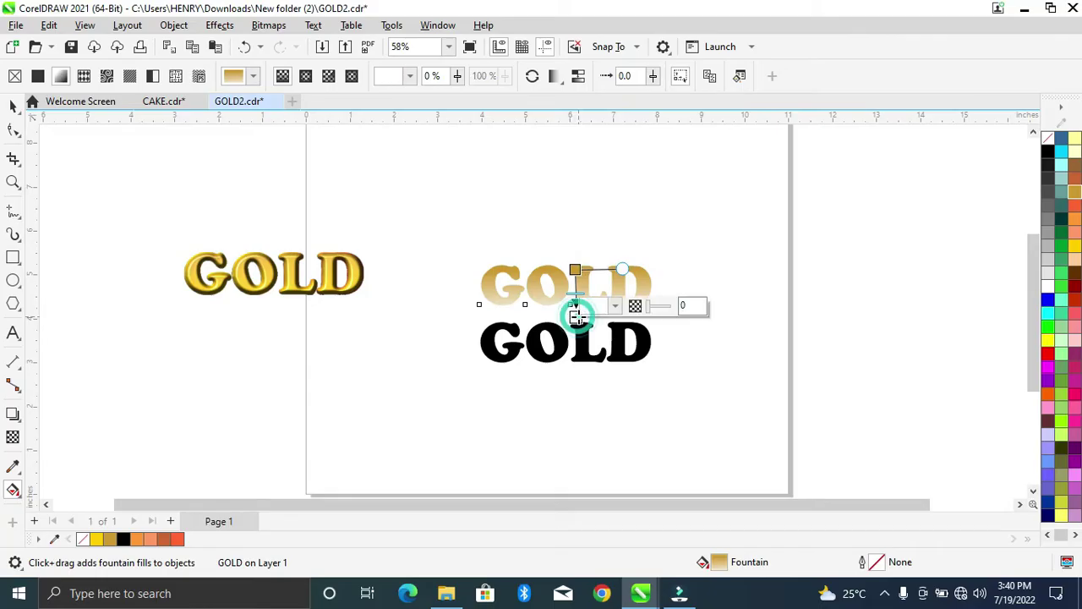
left_click(1076, 246)
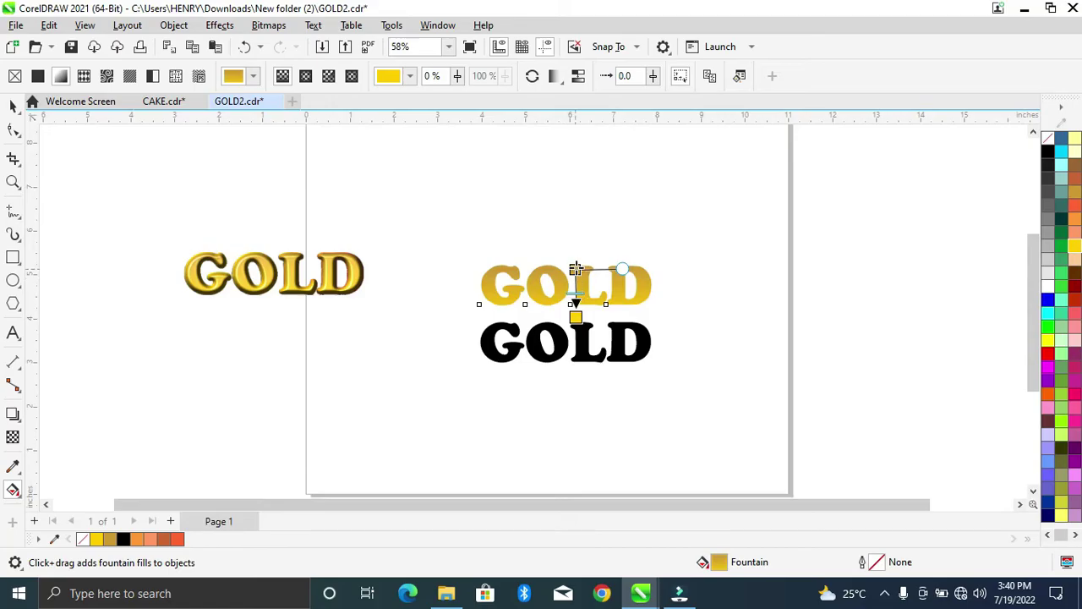
left_click_drag(576, 268, 576, 258)
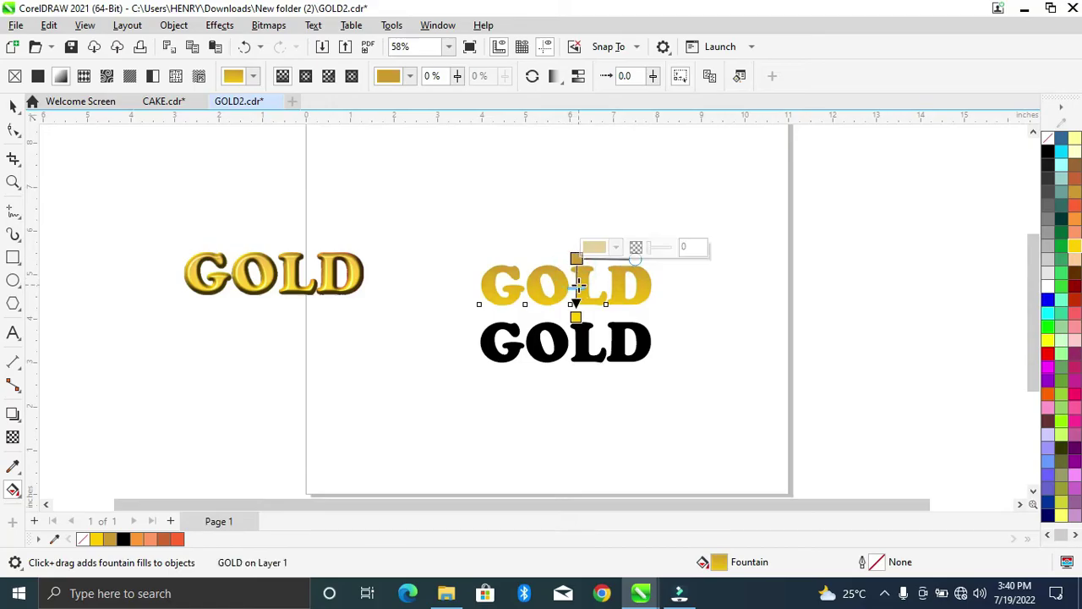
left_click(13, 105)
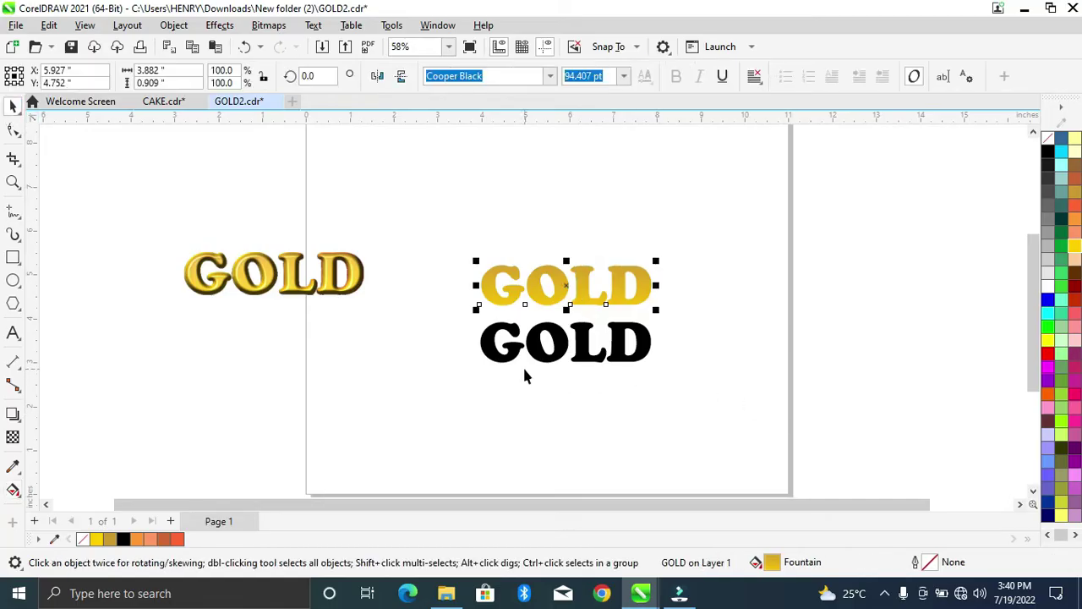
left_click(564, 345)
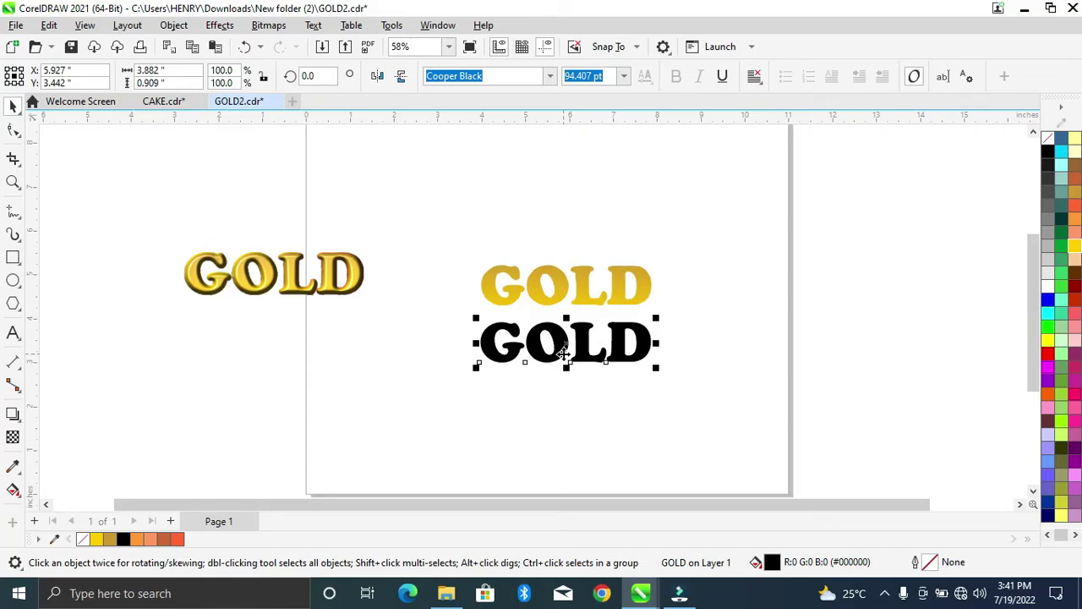
- Set the lower GOLD text's outline width to 2.0 pt in the Outline Pen dialog
key("F12")
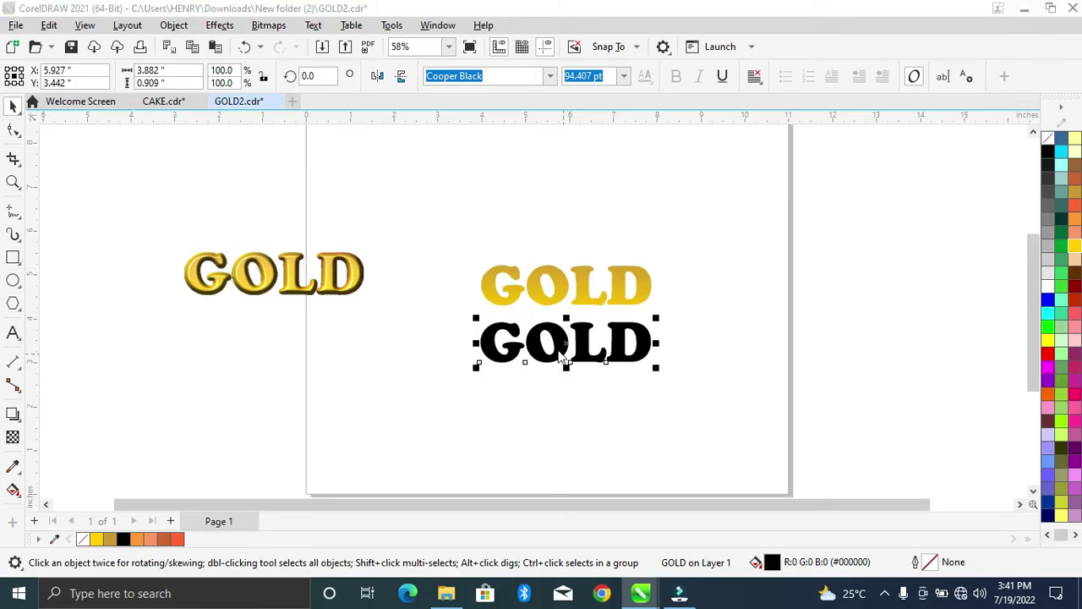
left_click(466, 203)
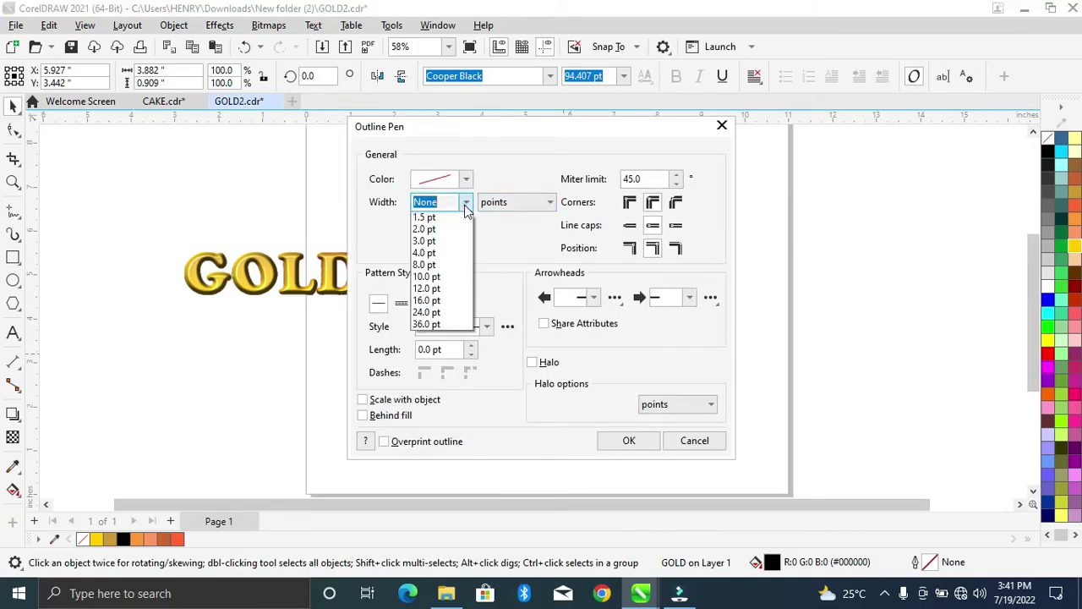
left_click(423, 290)
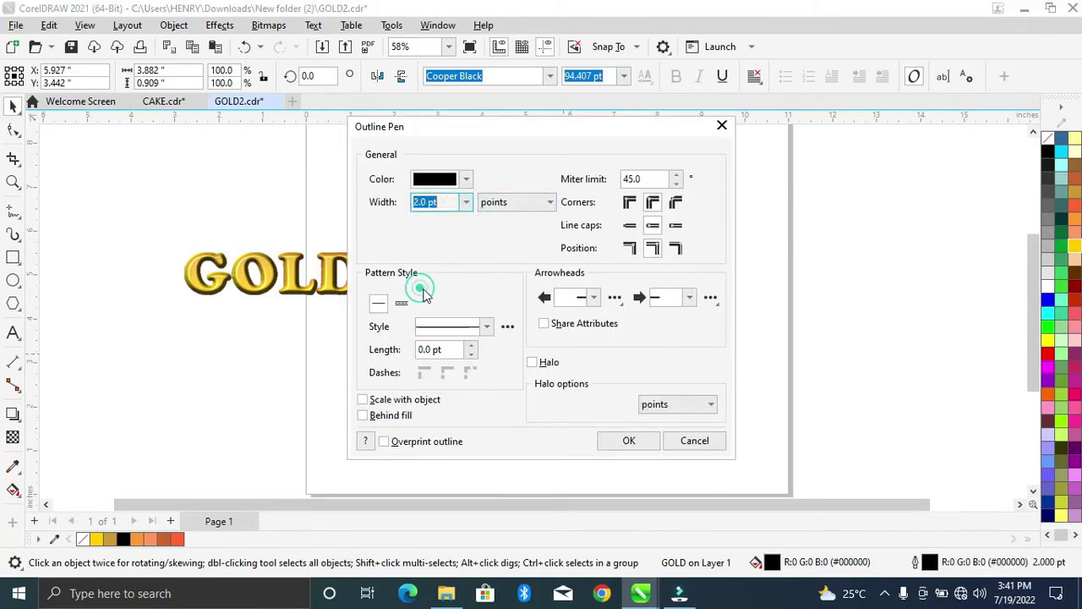
left_click(626, 441)
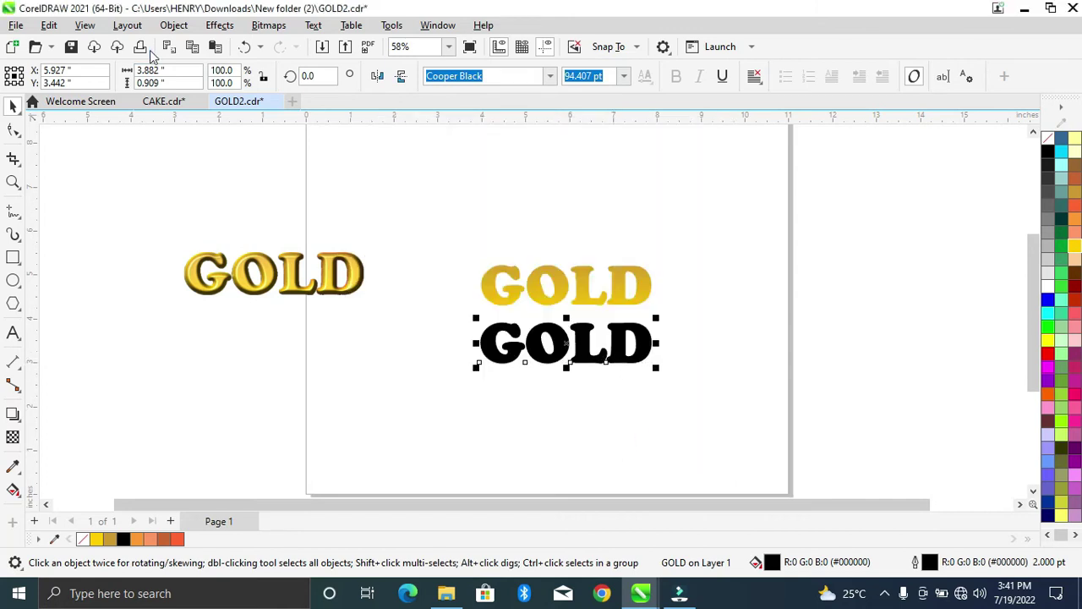
- Convert the lower GOLD's outline into a separate curve object
left_click(173, 25)
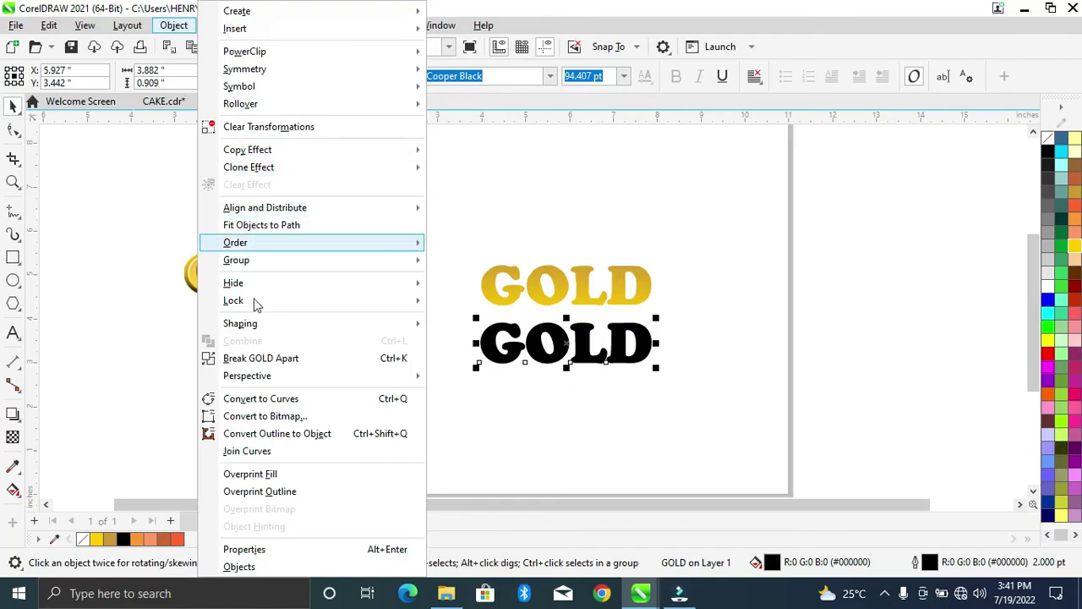
left_click(278, 435)
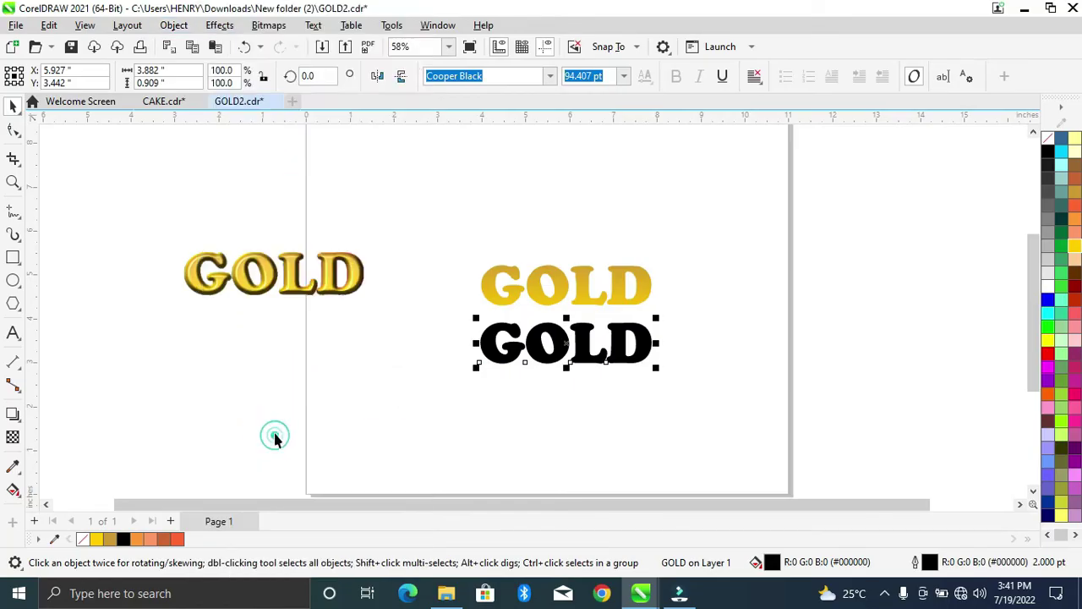
left_click(622, 390)
left_click(593, 357)
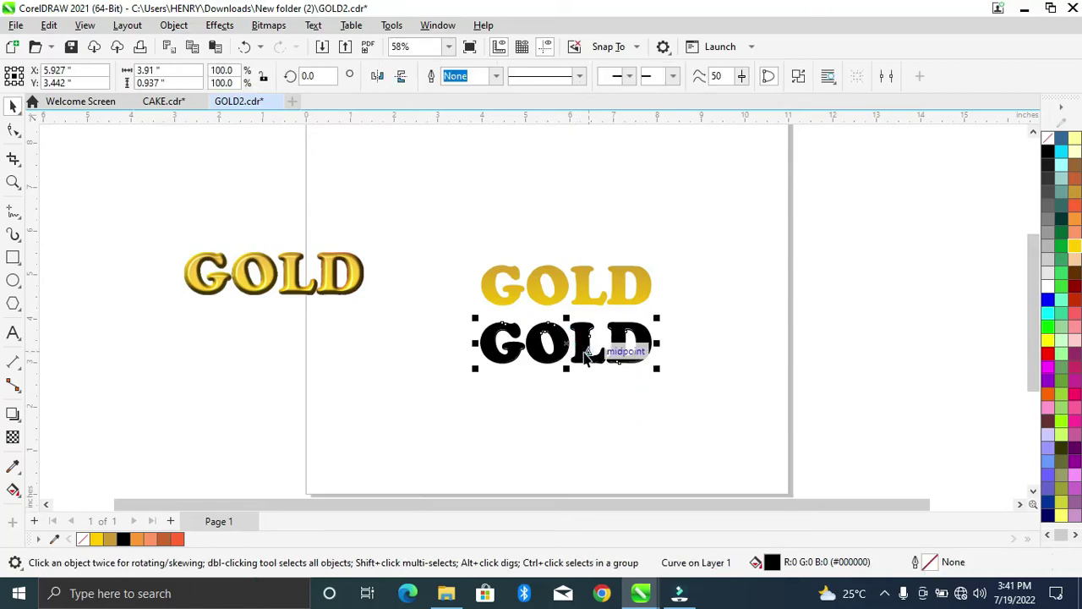
key("Escape")
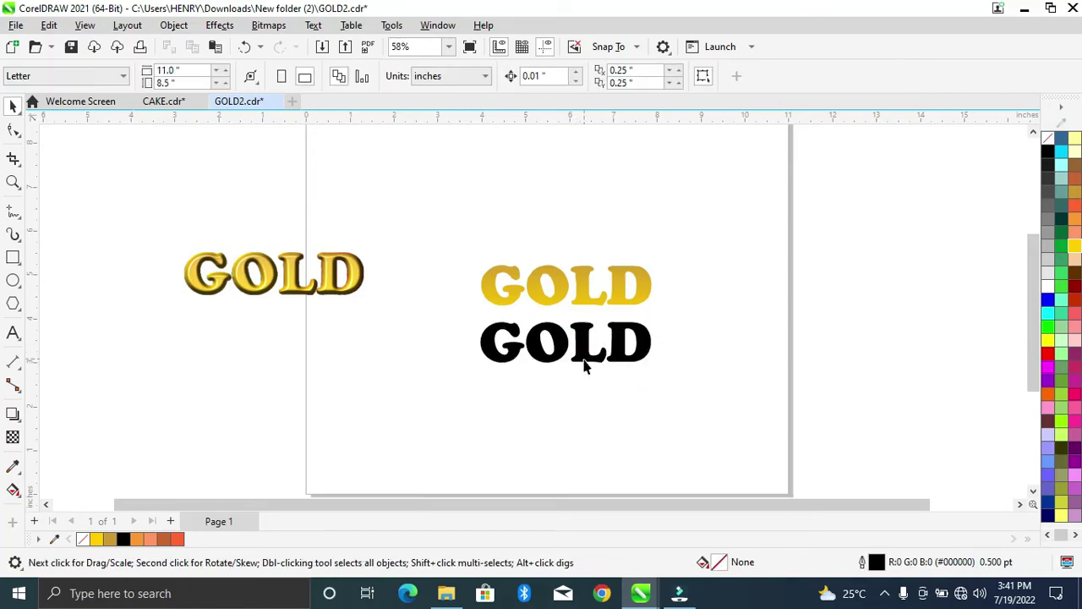
left_click(583, 370)
key("Escape")
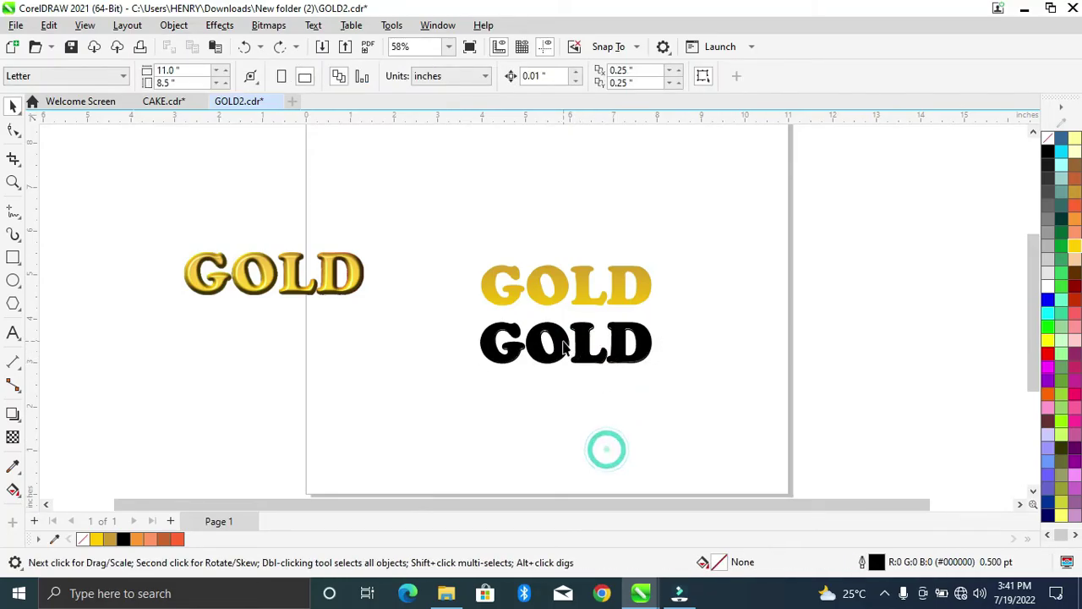
key("ctrl+z")
- Move the filled black GOLD text aside and delete it, keeping the hollow outline selected
double_click(580, 346)
left_click_drag(569, 347, 653, 348)
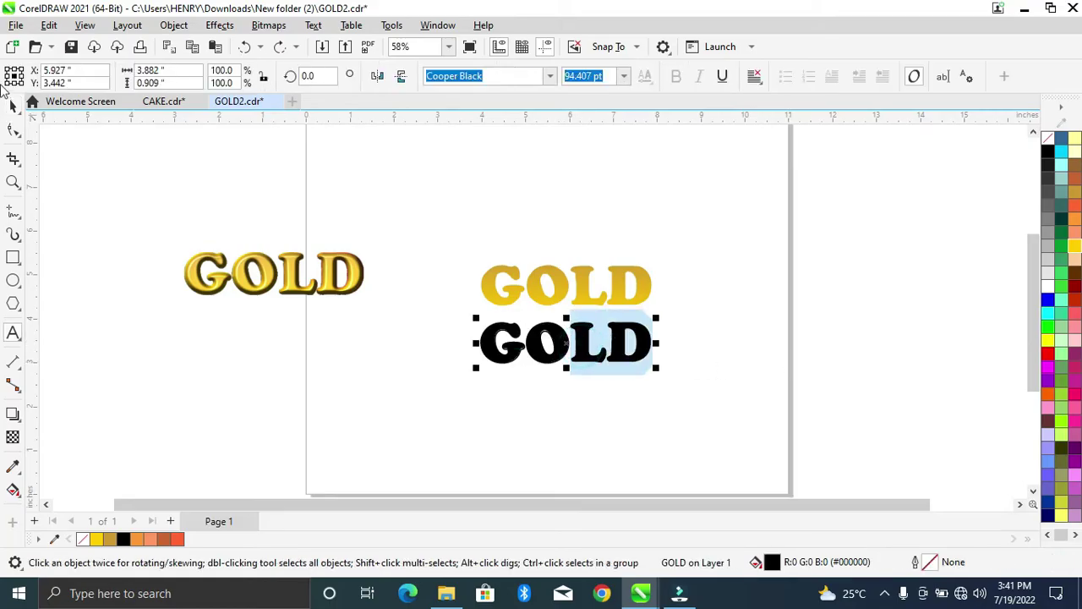
left_click(14, 106)
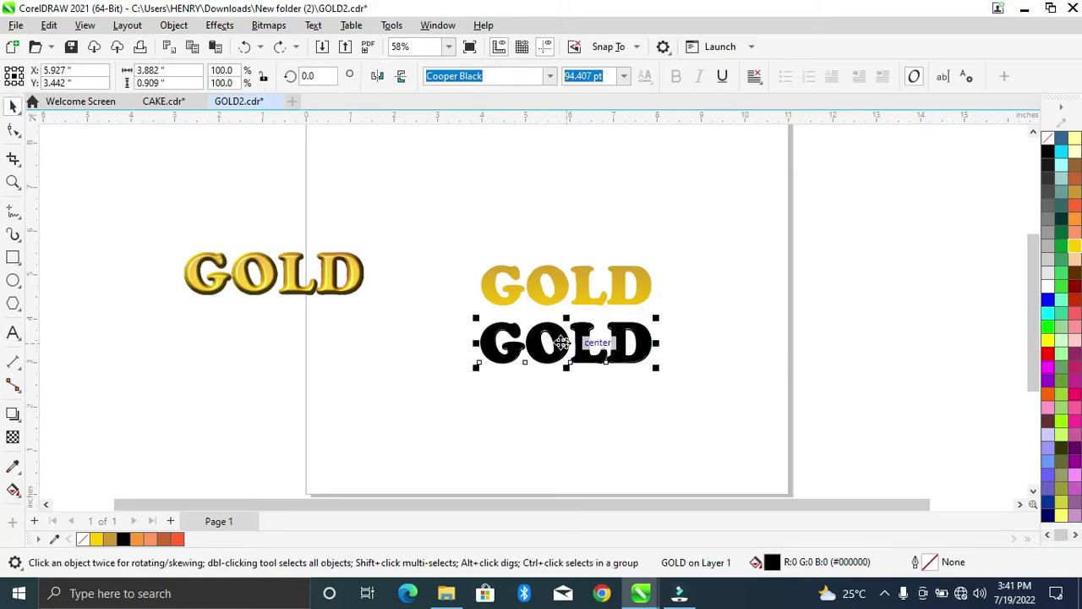
left_click_drag(602, 342, 808, 298)
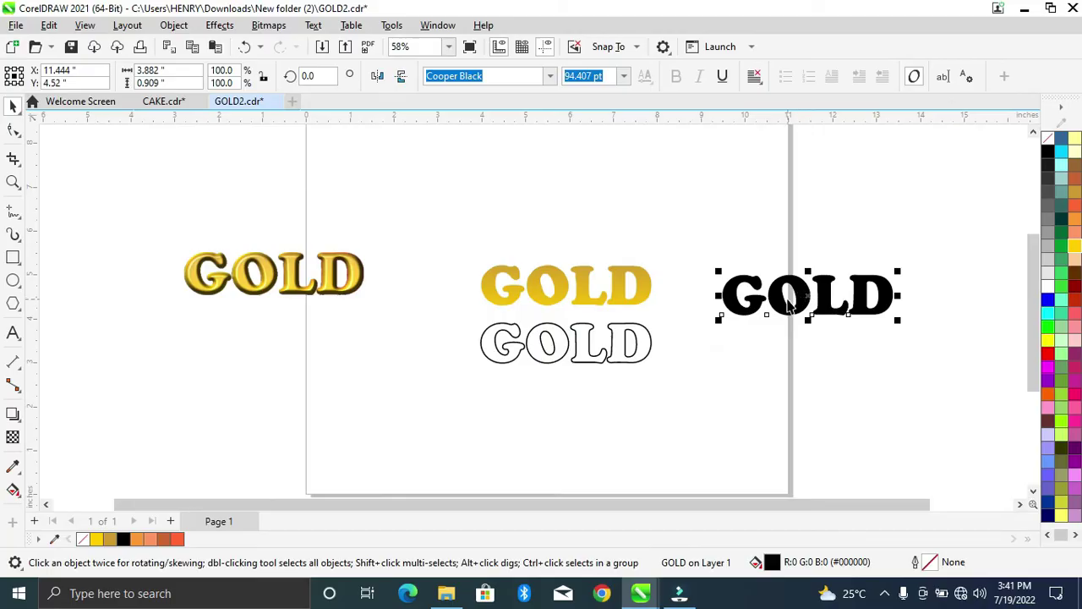
key("Delete")
left_click(568, 355)
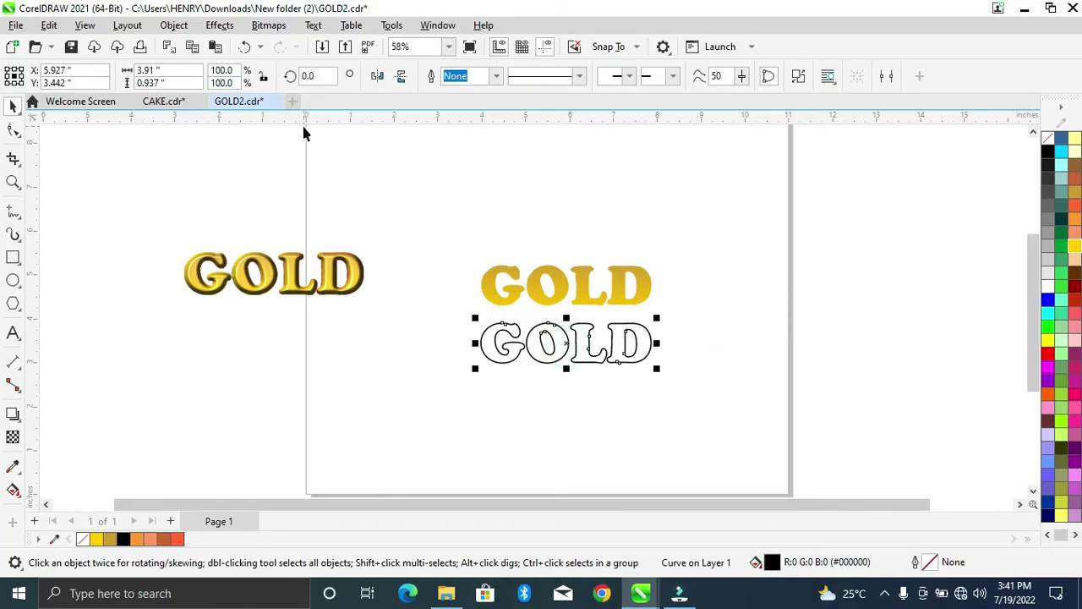
left_click(48, 24)
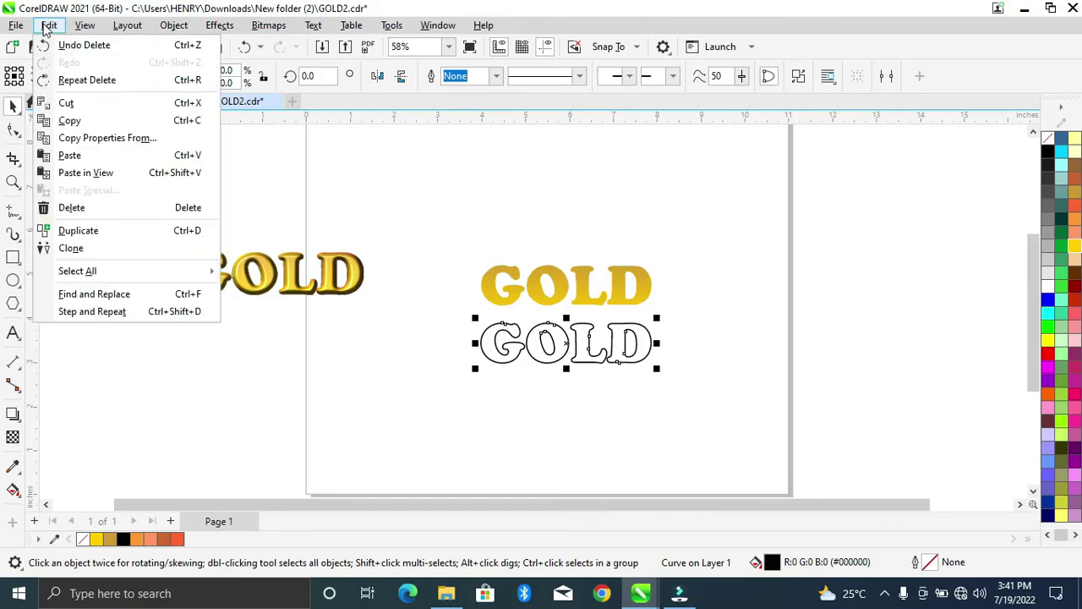
- Copy only the fill from the gradient upper GOLD onto the hollow outline
left_click(82, 139)
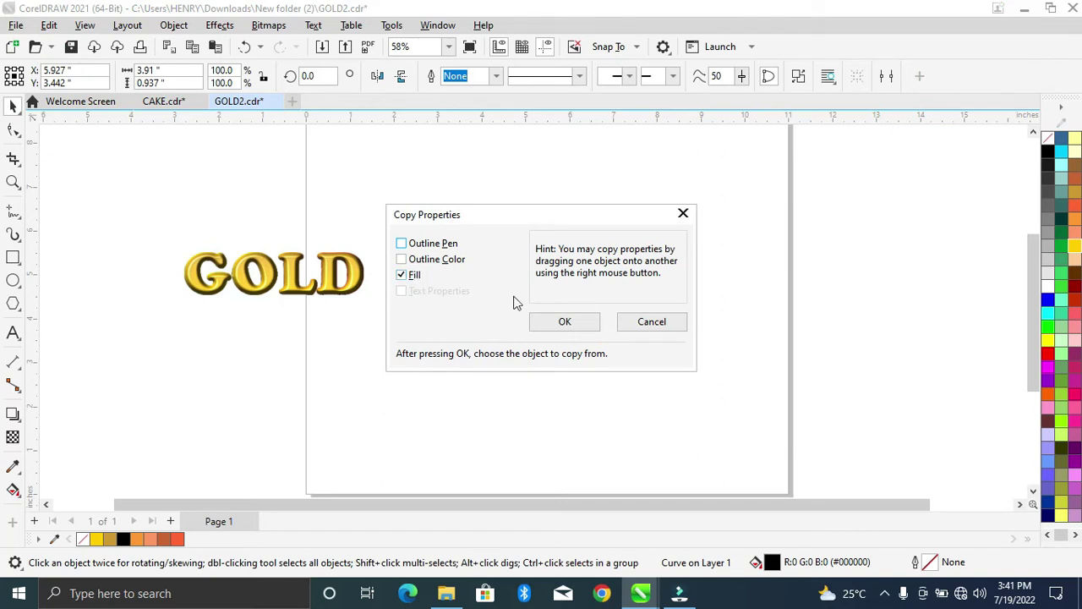
left_click(565, 321)
left_click(539, 297)
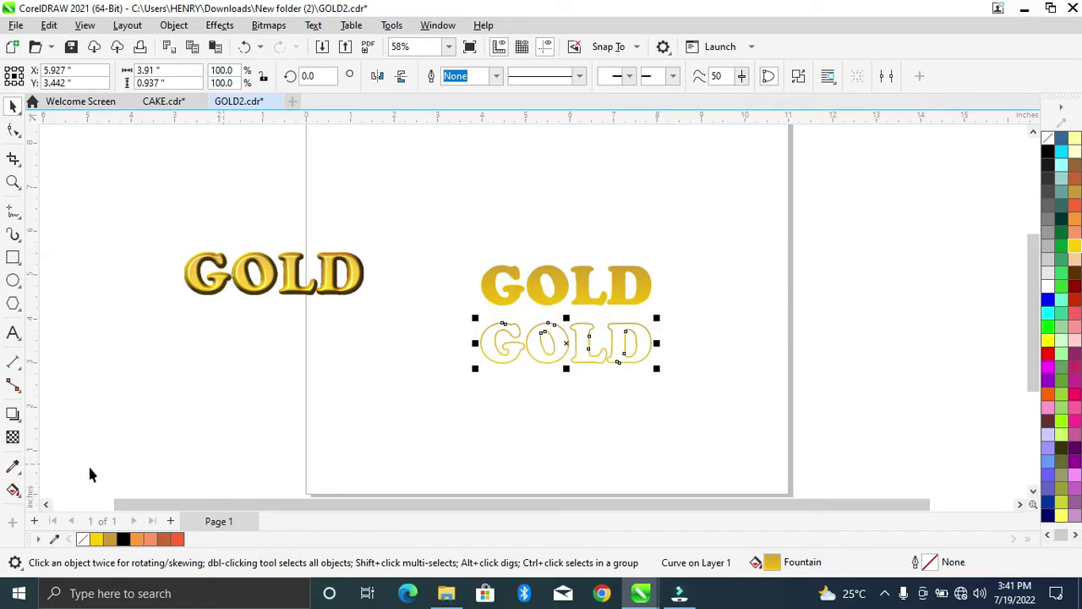
- Reposition the outline GOLD's fountain fill handles and set its end node to Autumn Orange
left_click(13, 491)
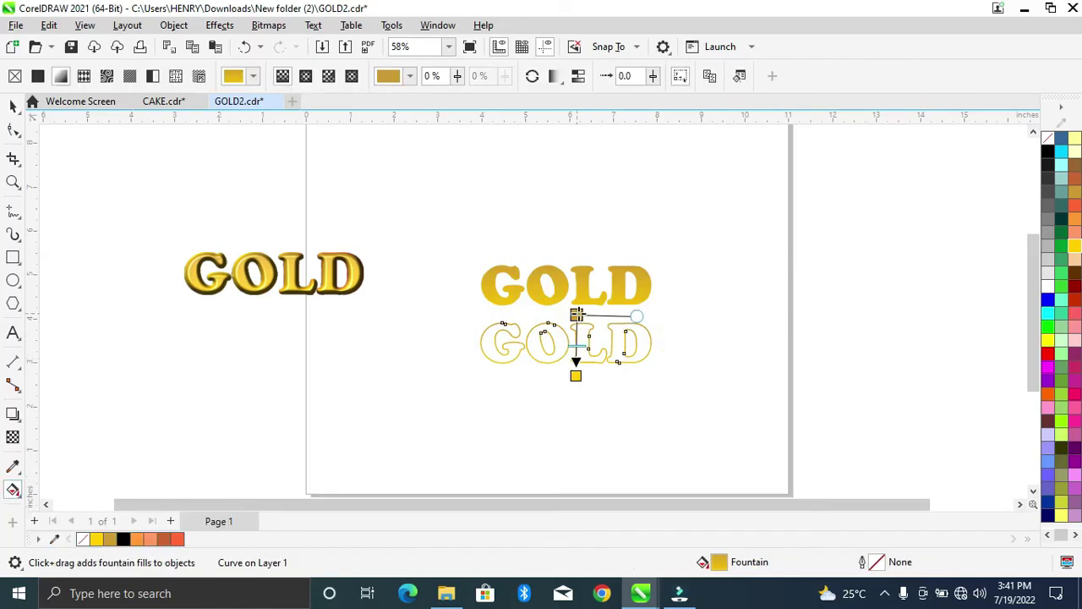
left_click_drag(577, 314, 632, 322)
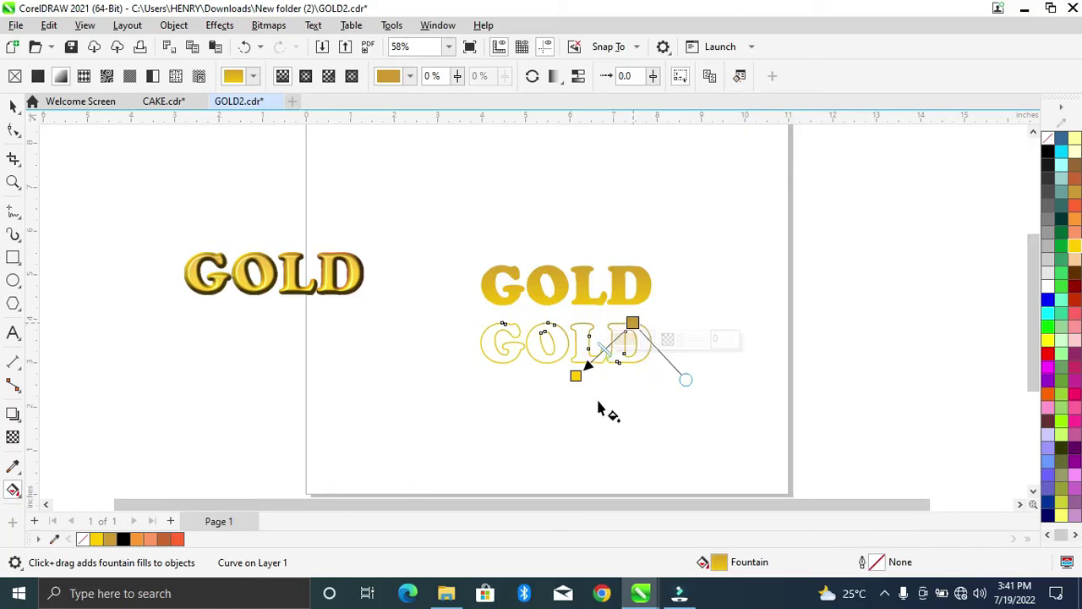
left_click_drag(576, 374, 570, 328)
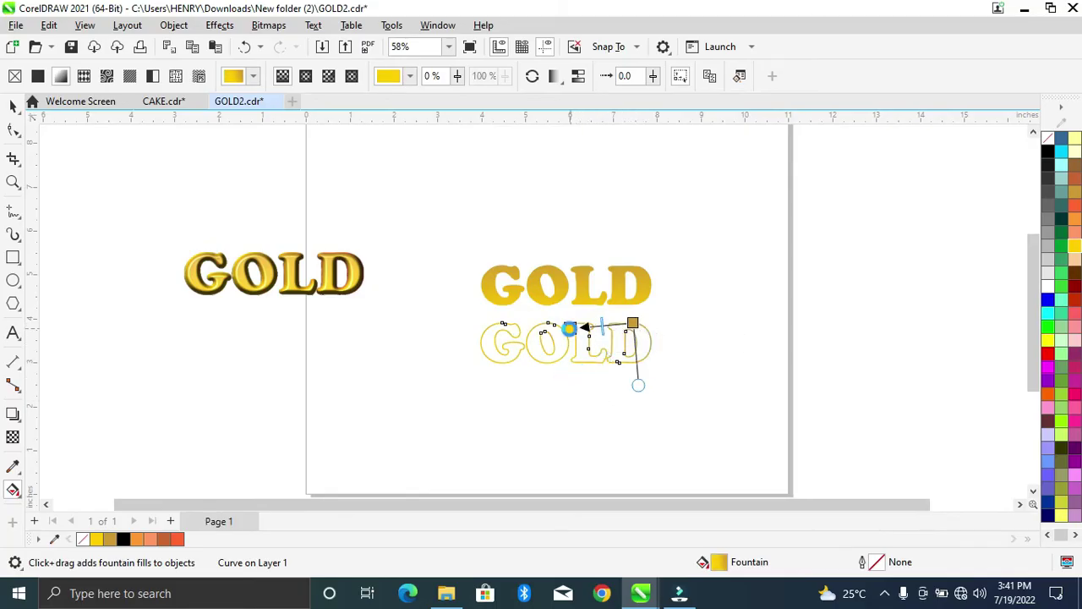
left_click(634, 385)
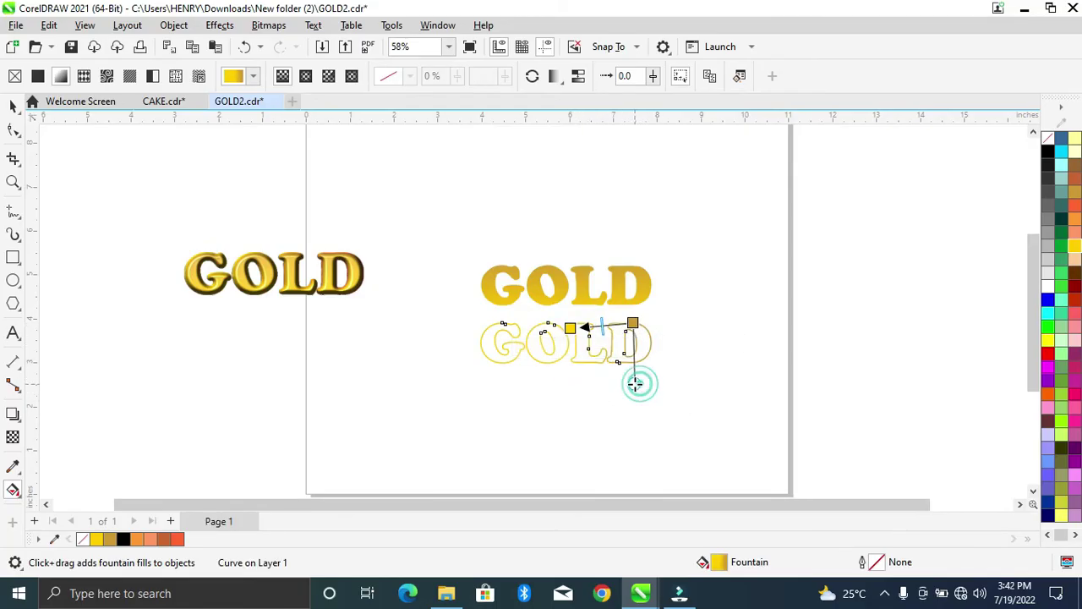
left_click_drag(570, 328, 556, 325)
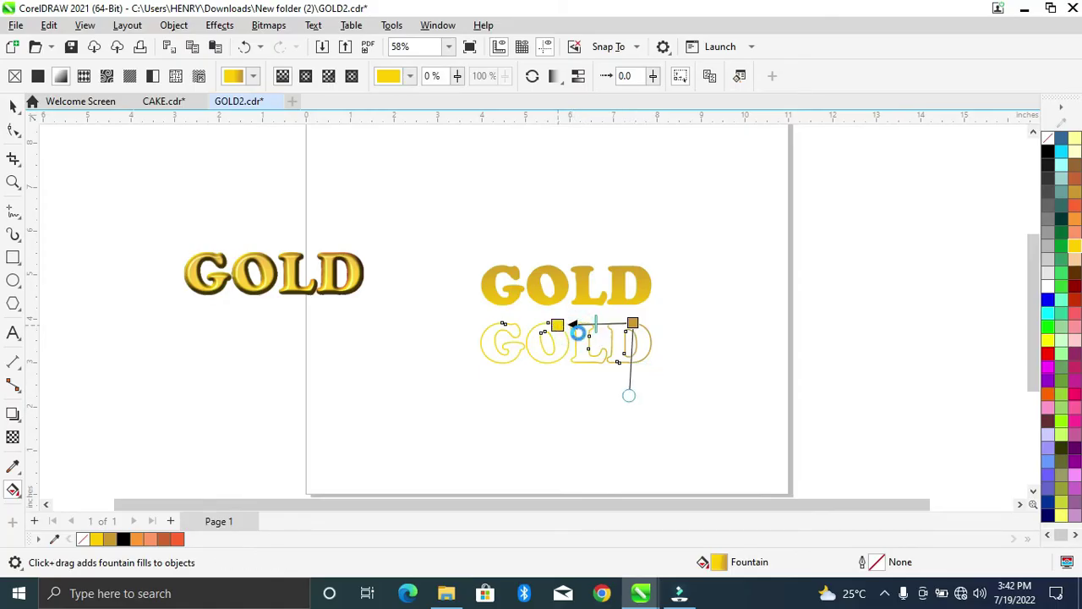
left_click_drag(628, 395, 634, 395)
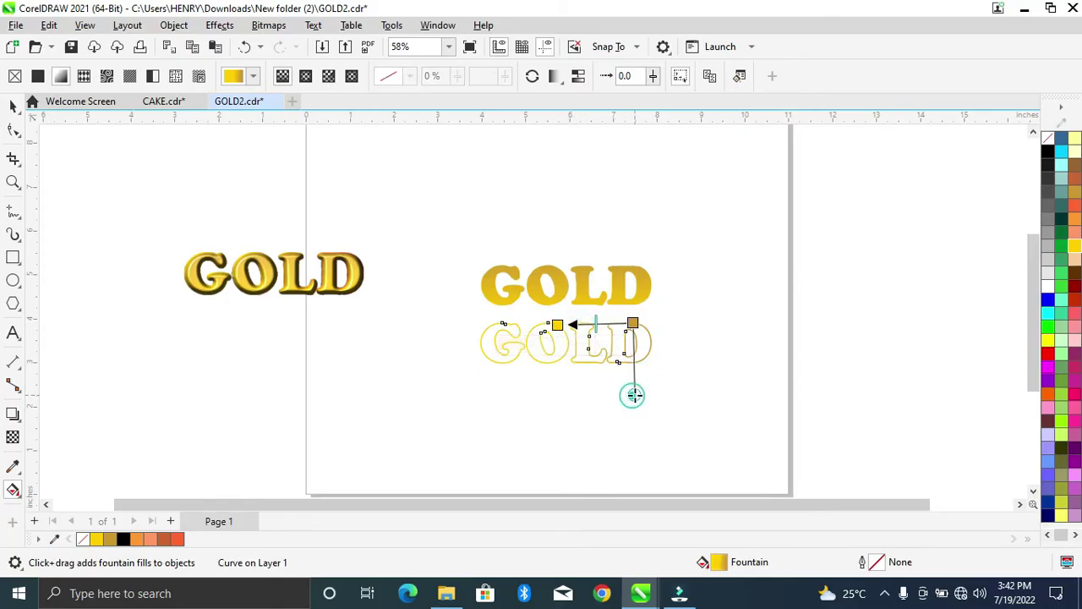
left_click(633, 322)
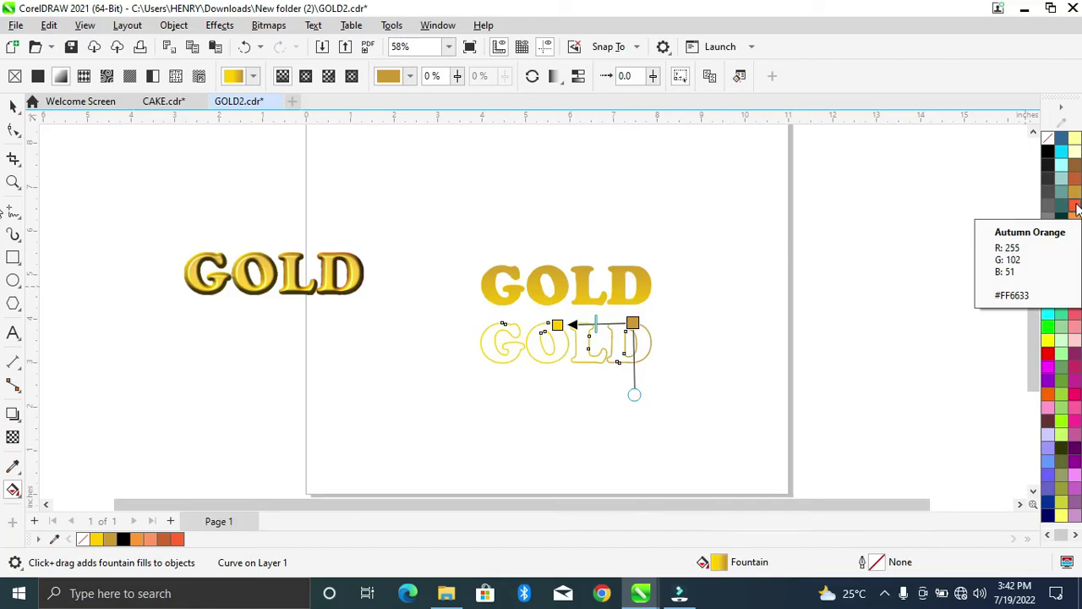
left_click(1076, 207)
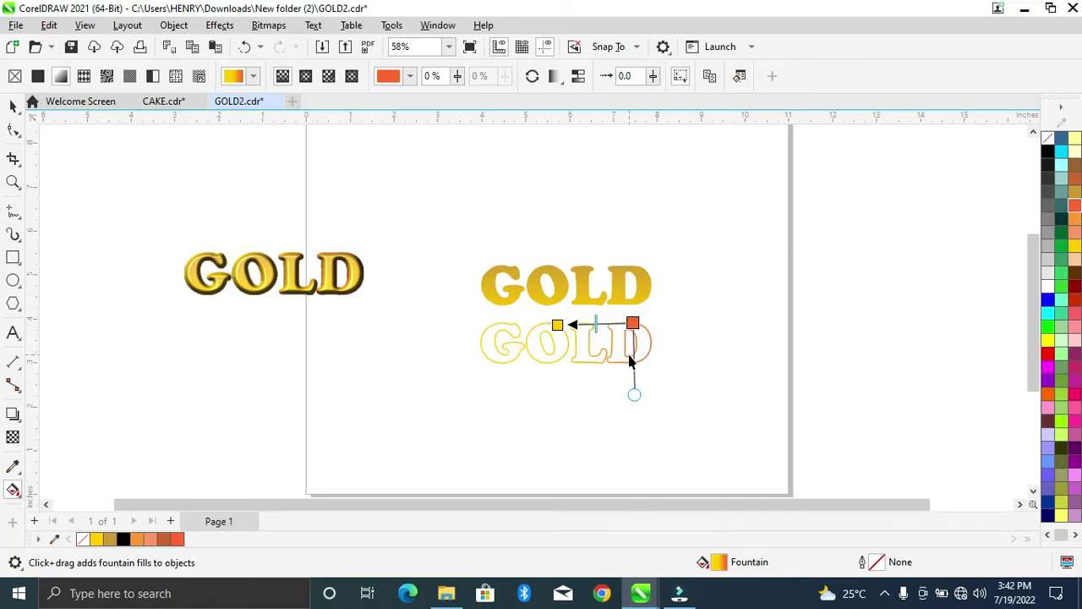
key("space")
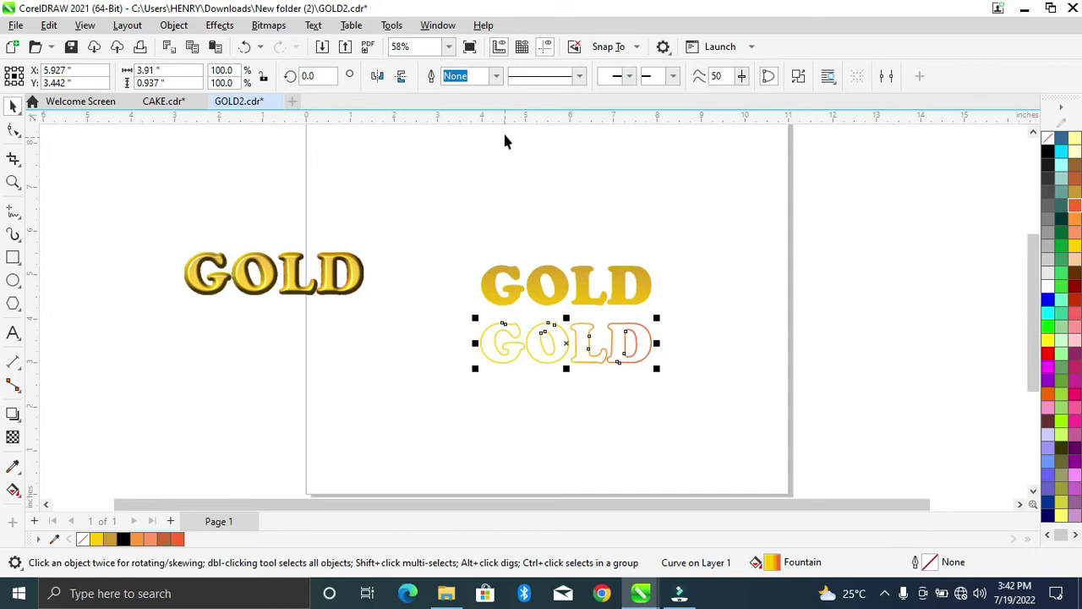
- Try a 2.0 pt outline on the GOLD copy, then undo it
left_click(497, 76)
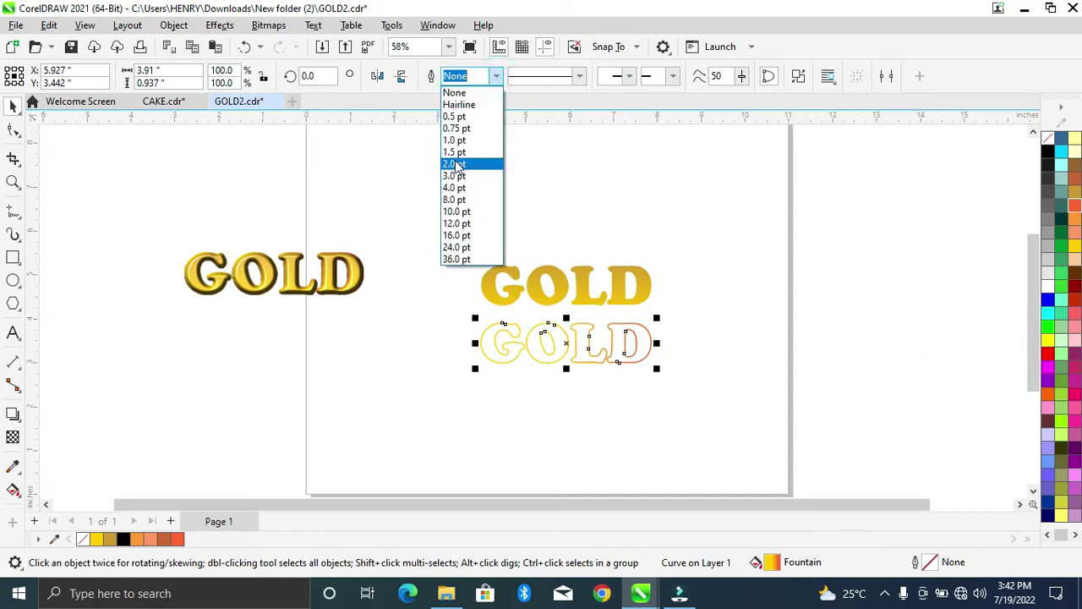
left_click(454, 163)
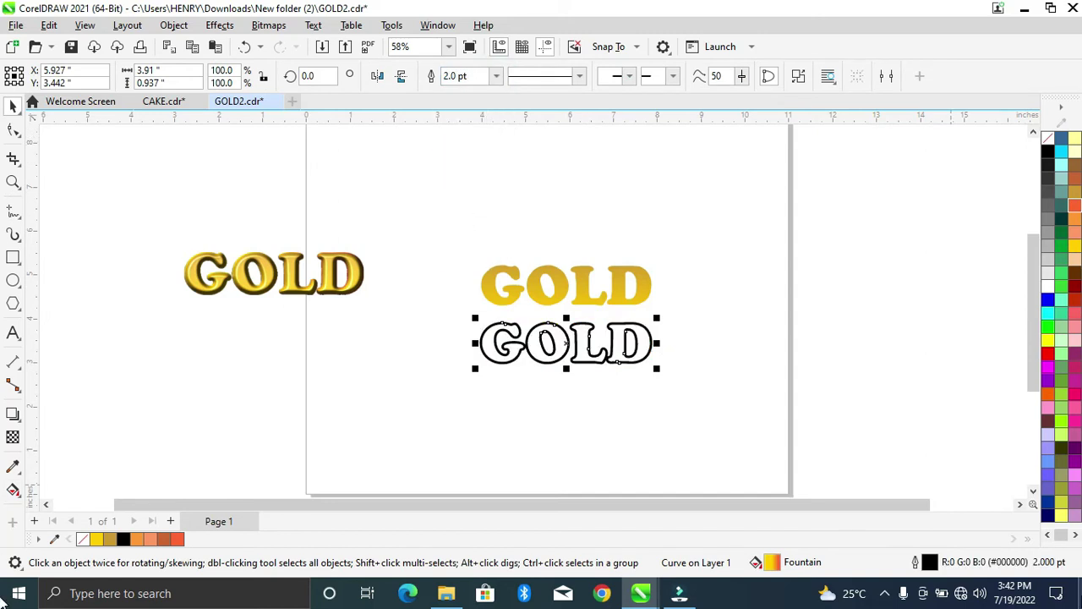
key("ctrl+z")
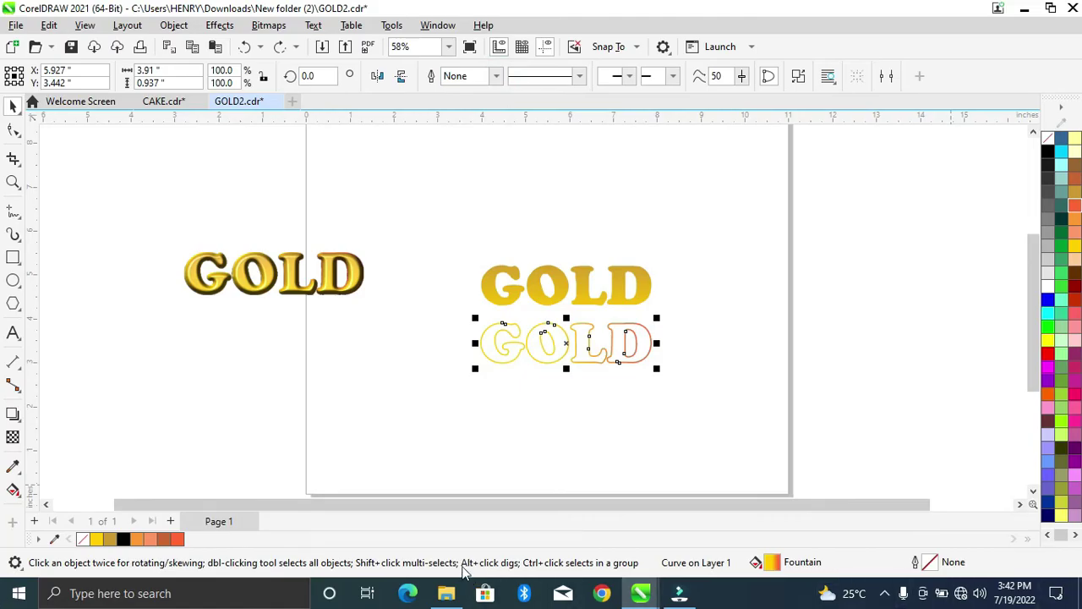
- Align both GOLD objects on their horizontal and vertical centres so they overlap exactly
left_click_drag(413, 184, 715, 447)
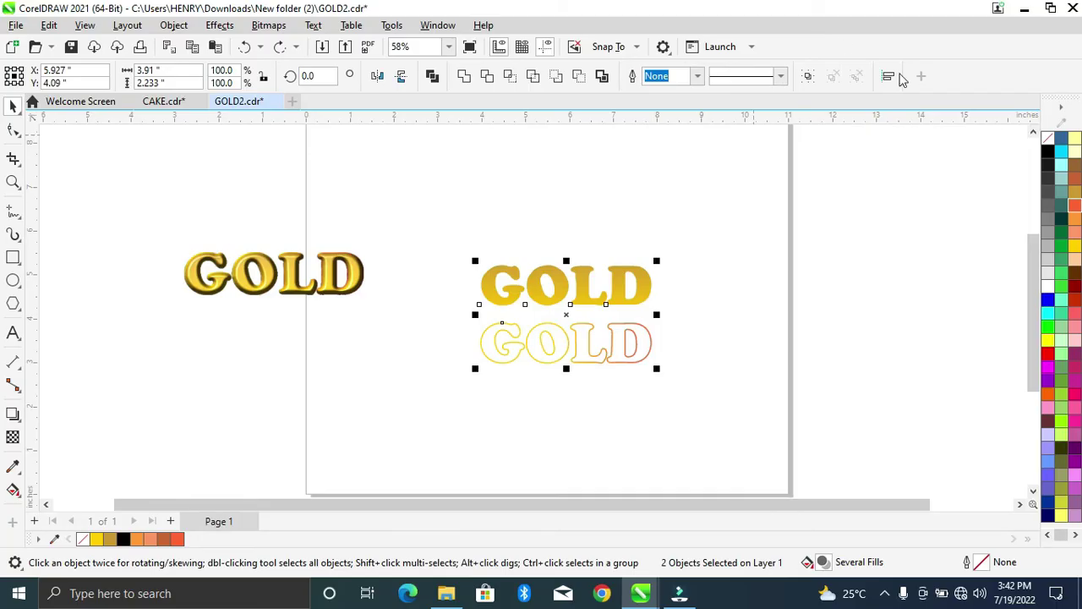
left_click(888, 76)
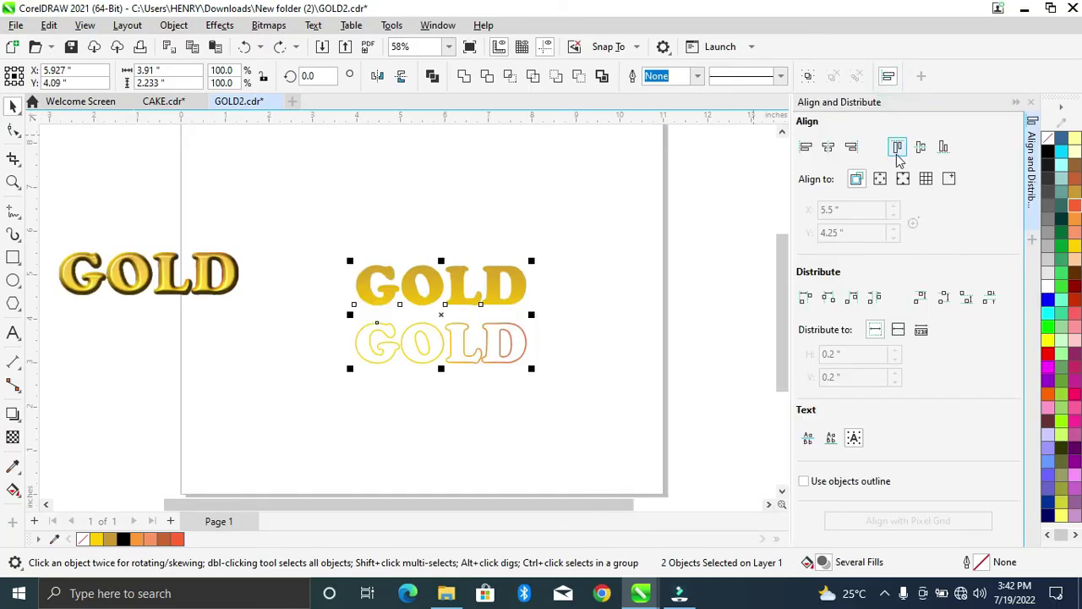
left_click(851, 149)
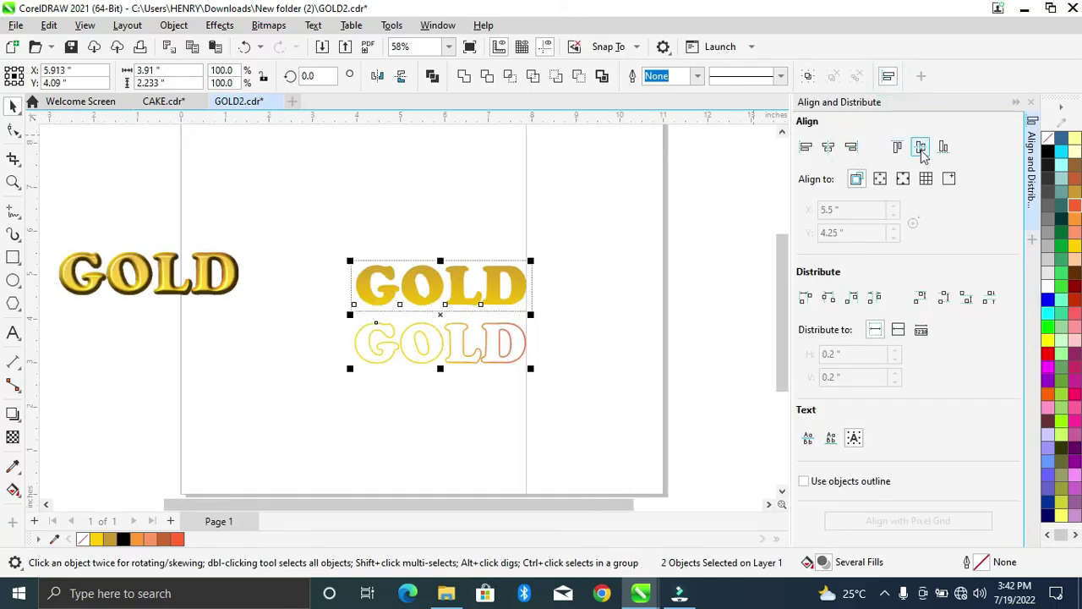
left_click(920, 148)
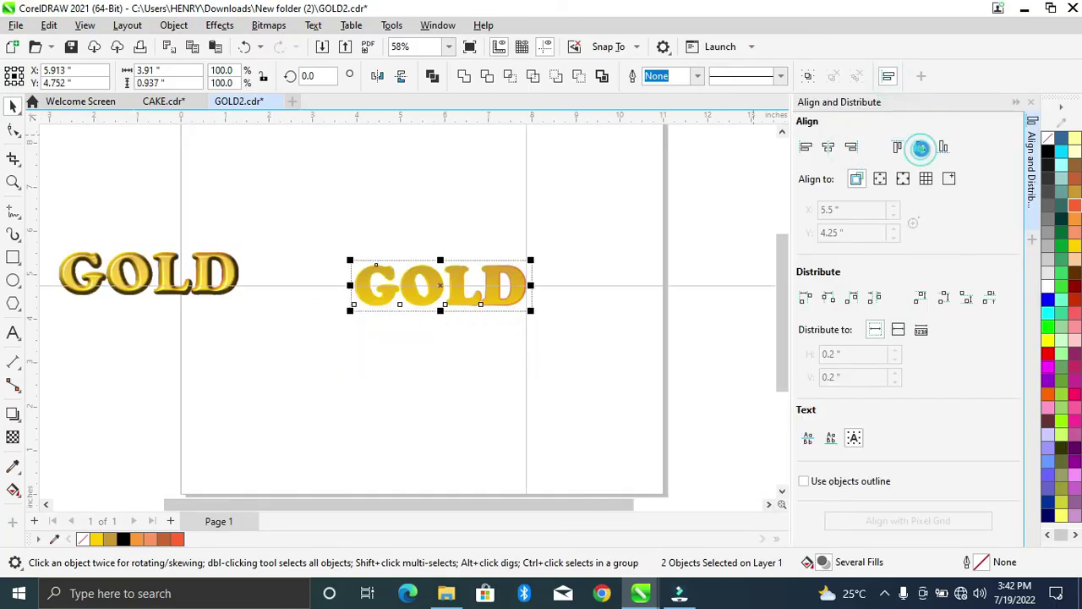
left_click(1030, 102)
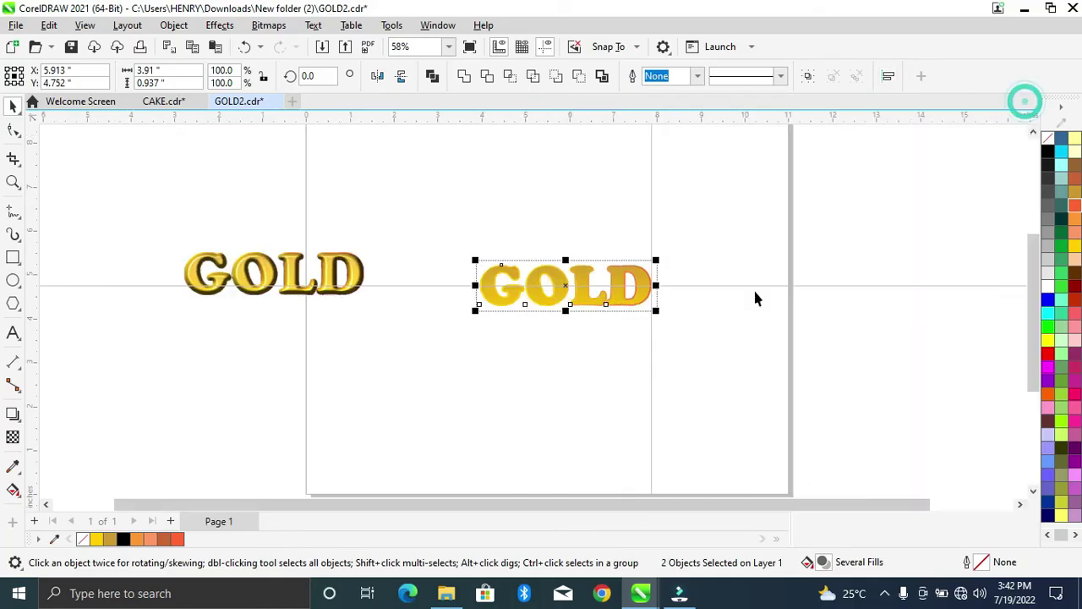
left_click(625, 341)
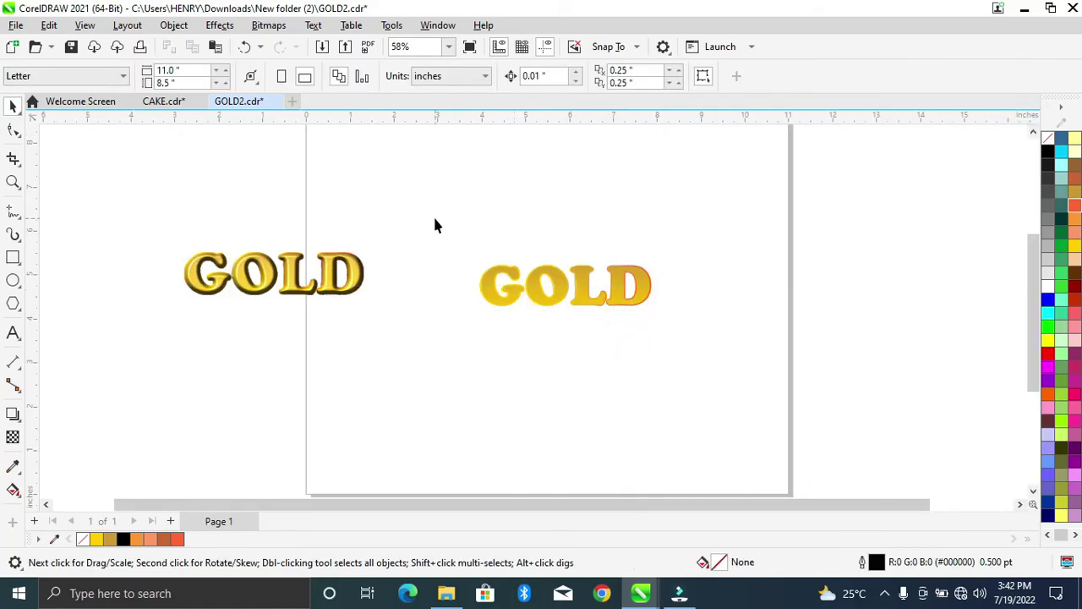
left_click_drag(434, 217, 717, 363)
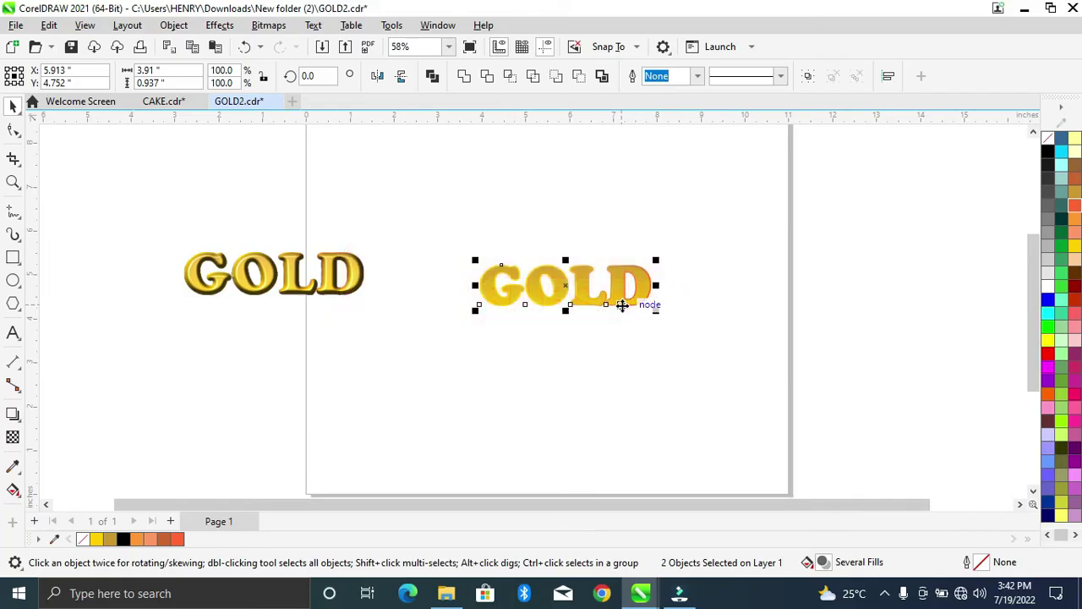
- Convert the layered GOLD to a 300 dpi RGB bitmap with a transparent background
left_click(268, 26)
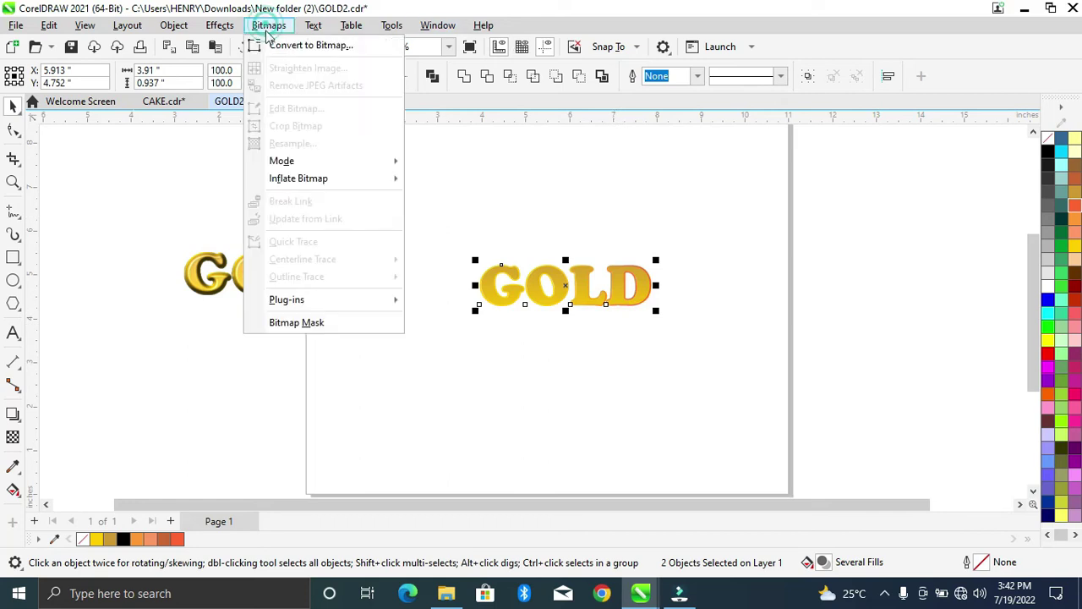
left_click(306, 46)
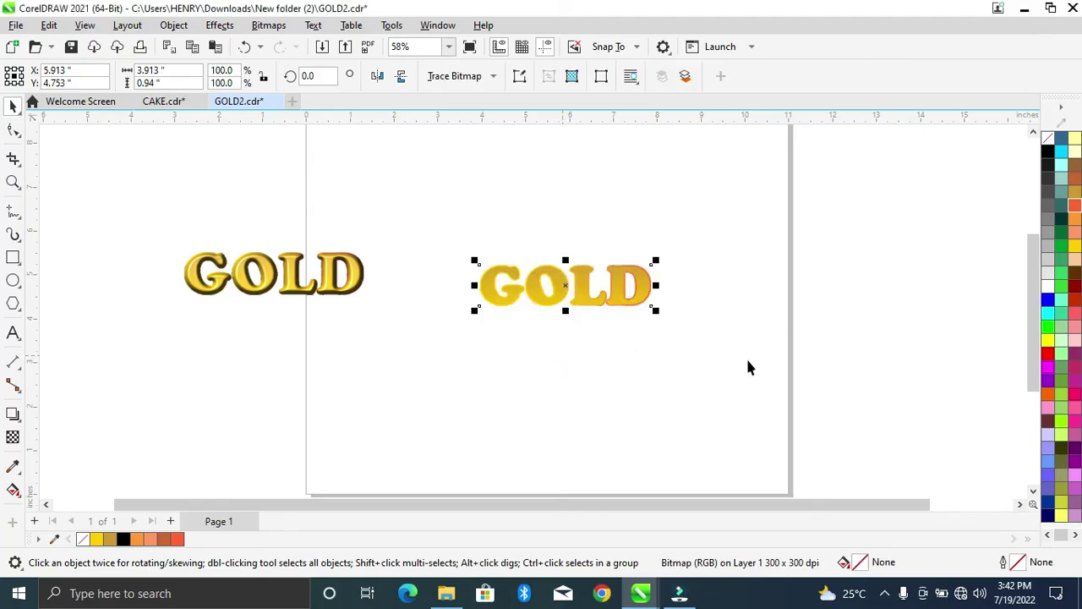
left_click(219, 25)
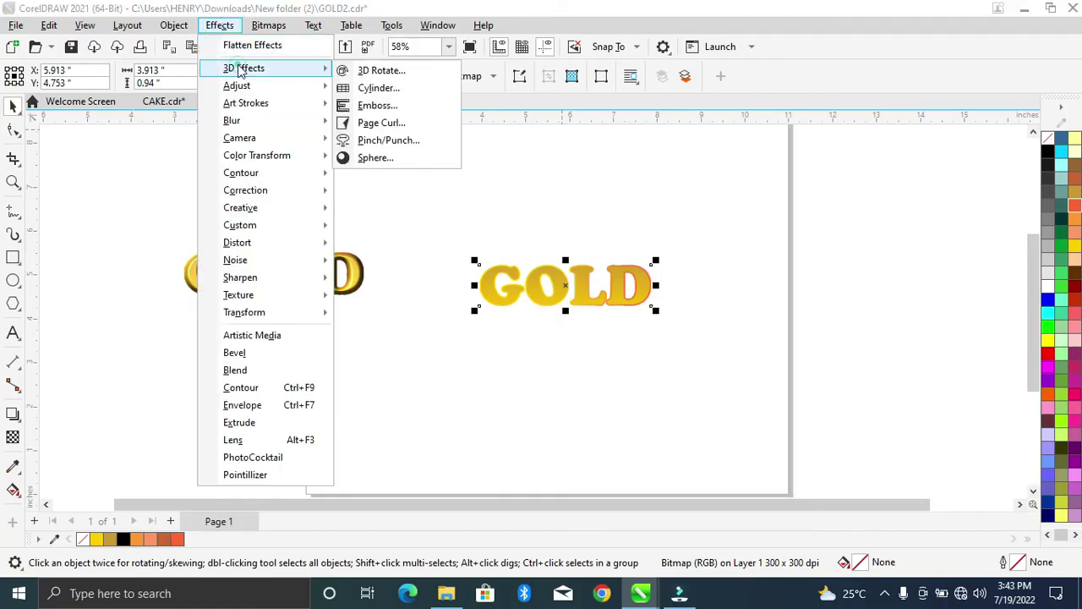
- Emboss the GOLD bitmap in original colour at depth 3, level 100, 45° direction
mouse_move(287, 86)
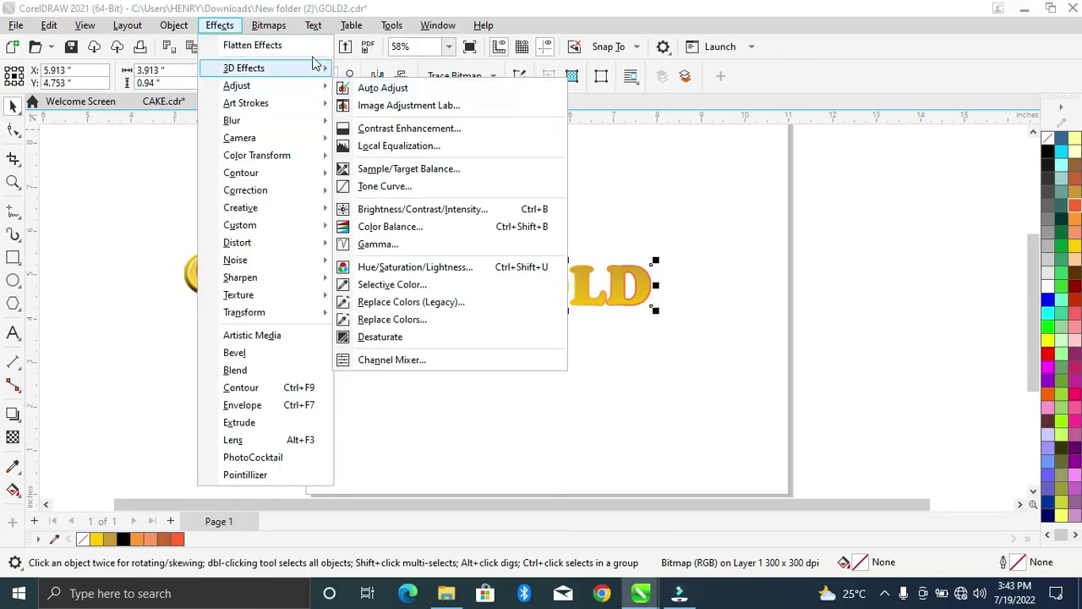
left_click(313, 67)
left_click(376, 105)
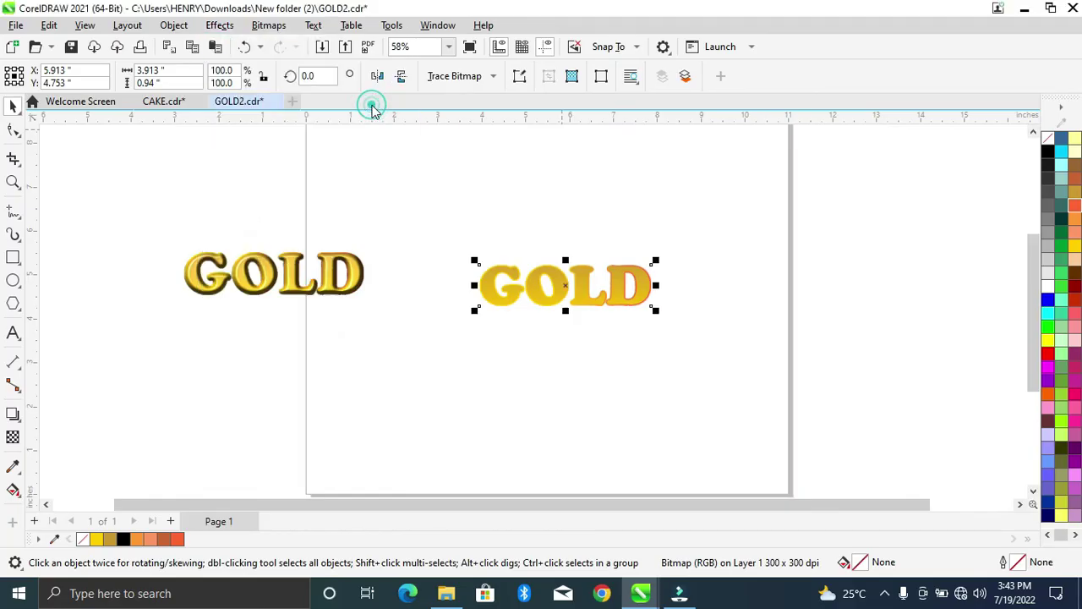
left_click_drag(442, 163, 732, 96)
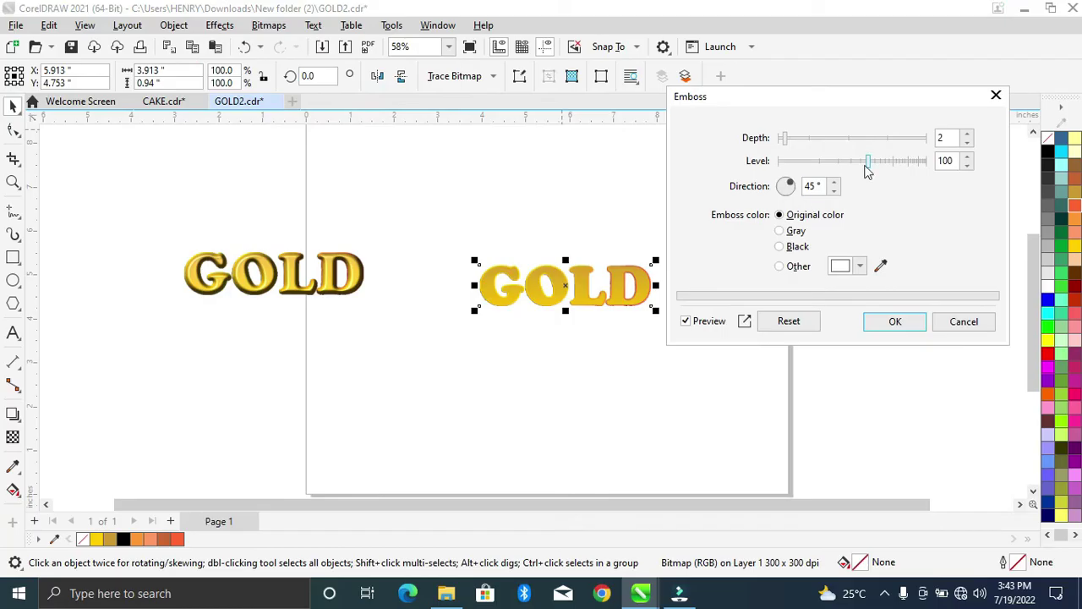
left_click(800, 139)
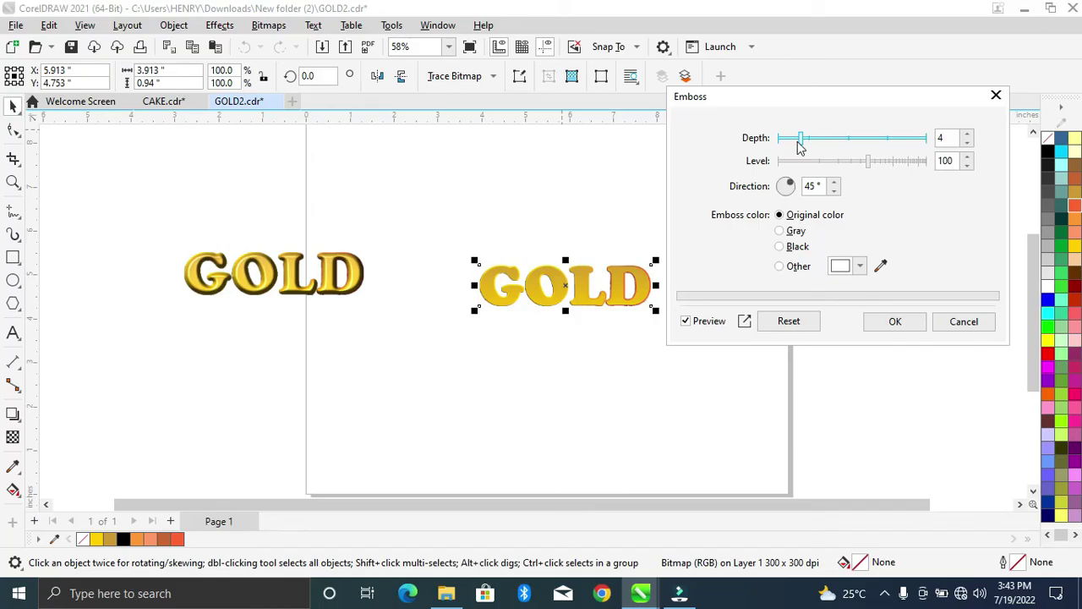
left_click_drag(798, 139, 791, 139)
left_click(892, 323)
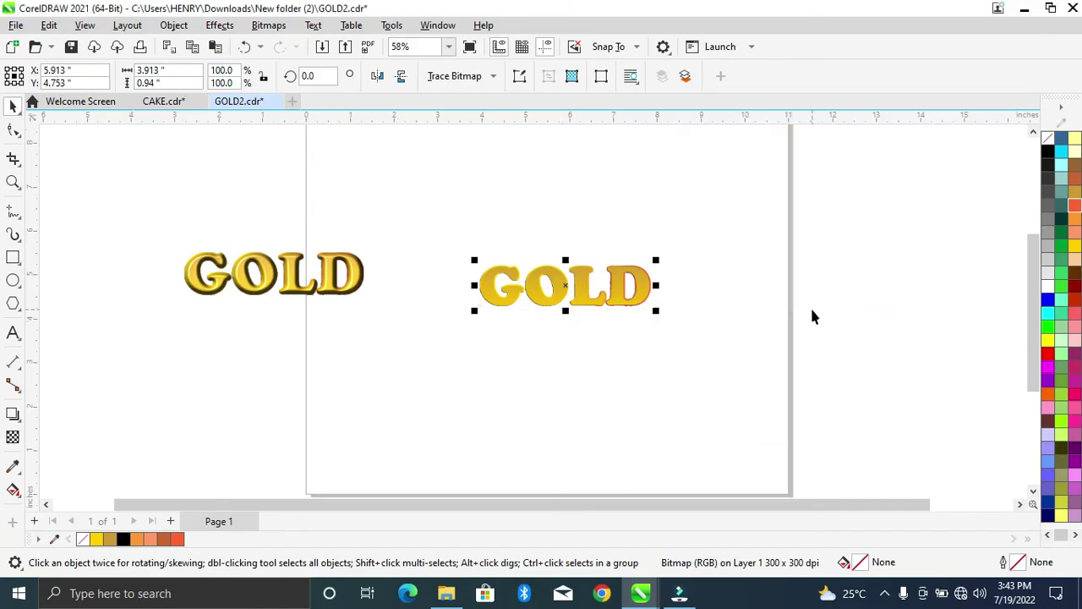
- Apply a Plastic texture with highlight 91, depth 100, smoothness 100 and 315° light direction
left_click(219, 25)
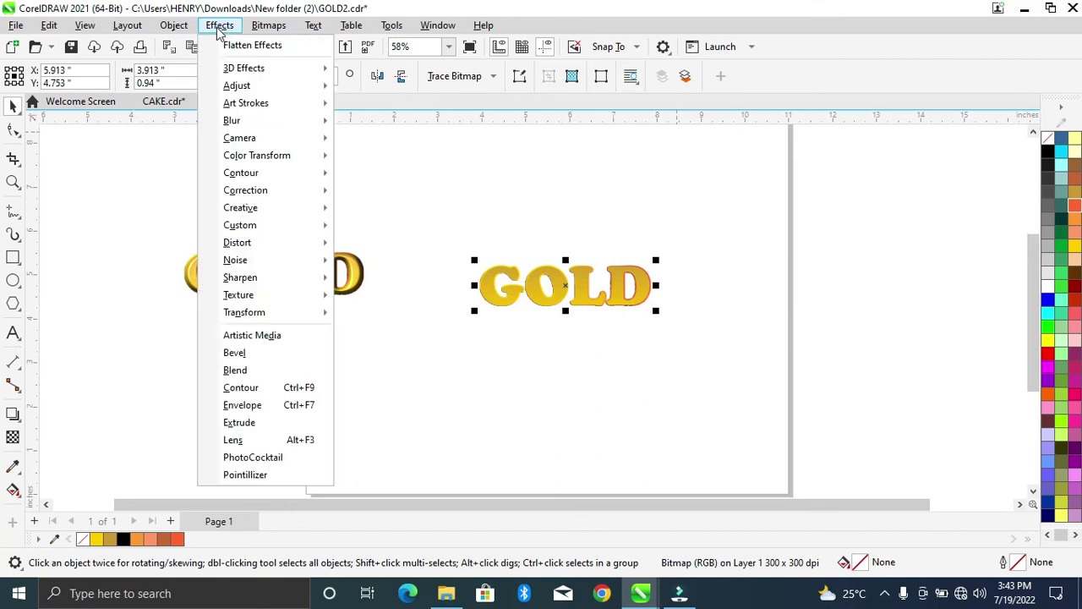
mouse_move(265, 297)
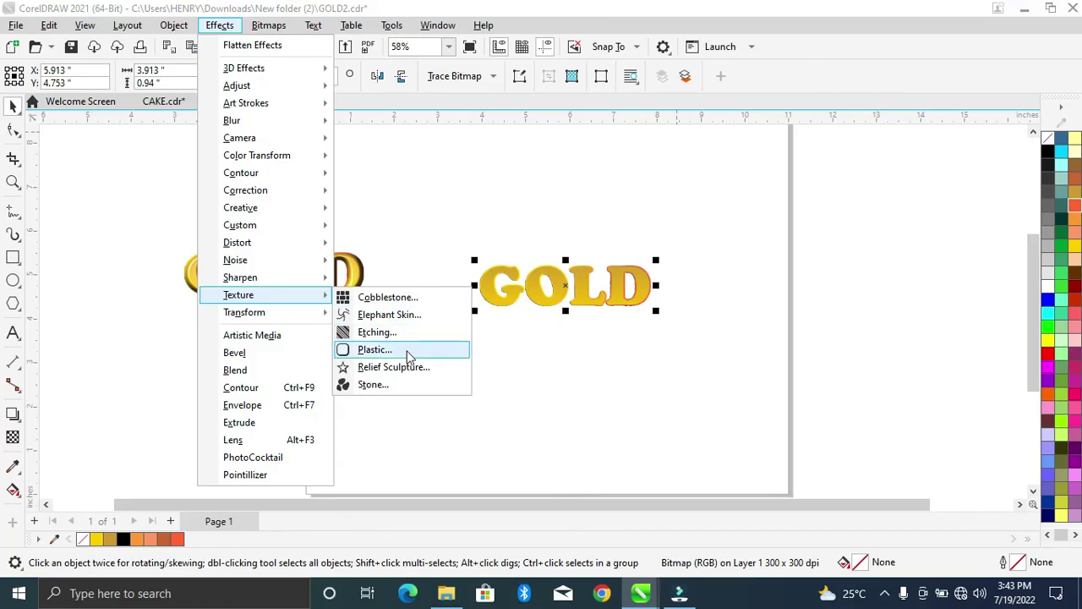
left_click(407, 355)
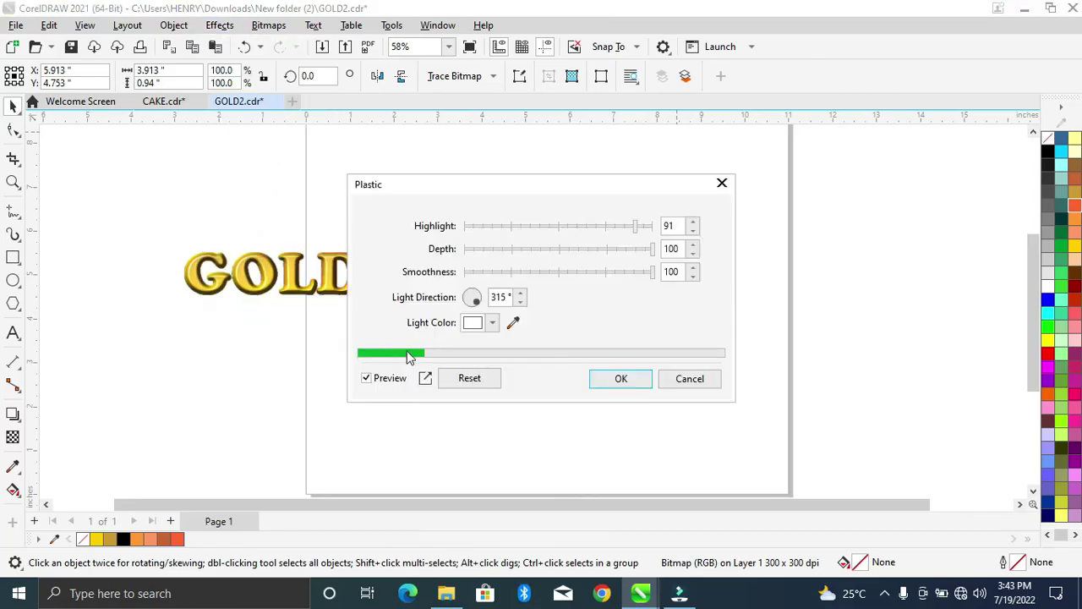
left_click_drag(470, 188, 709, 45)
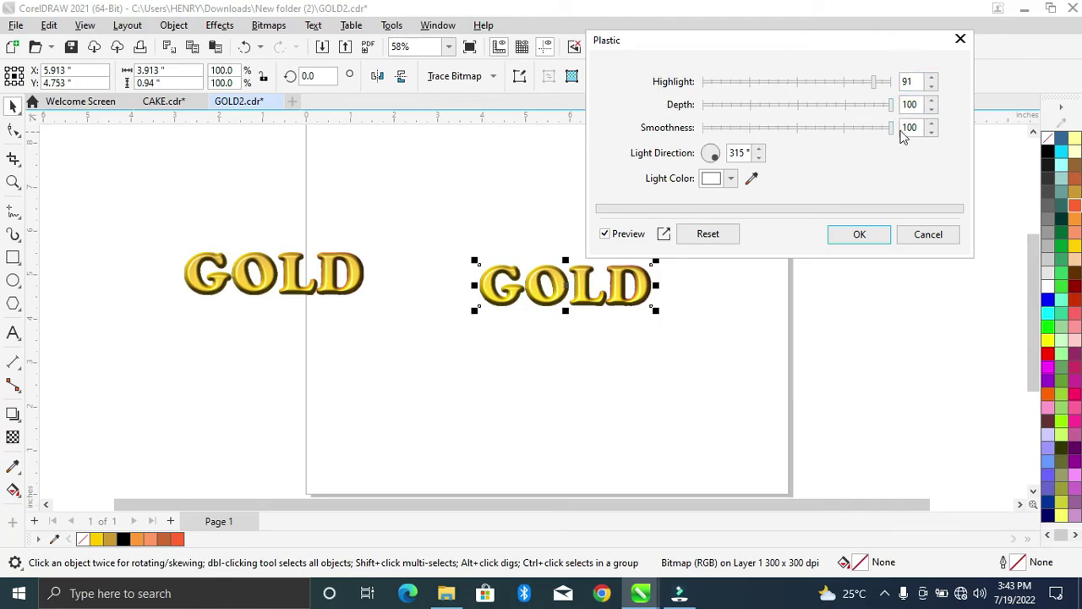
left_click(834, 232)
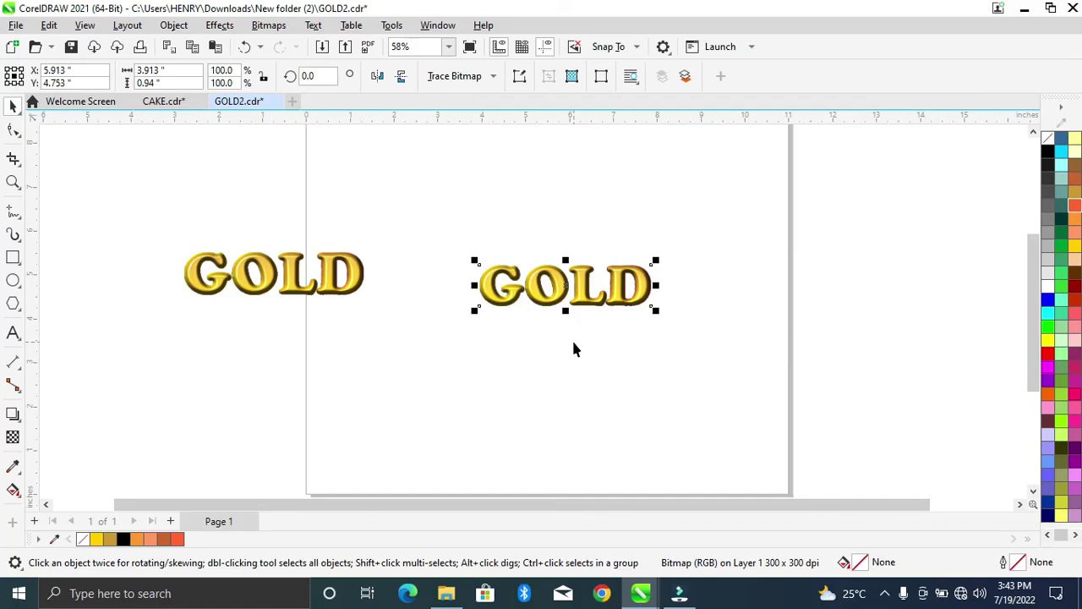